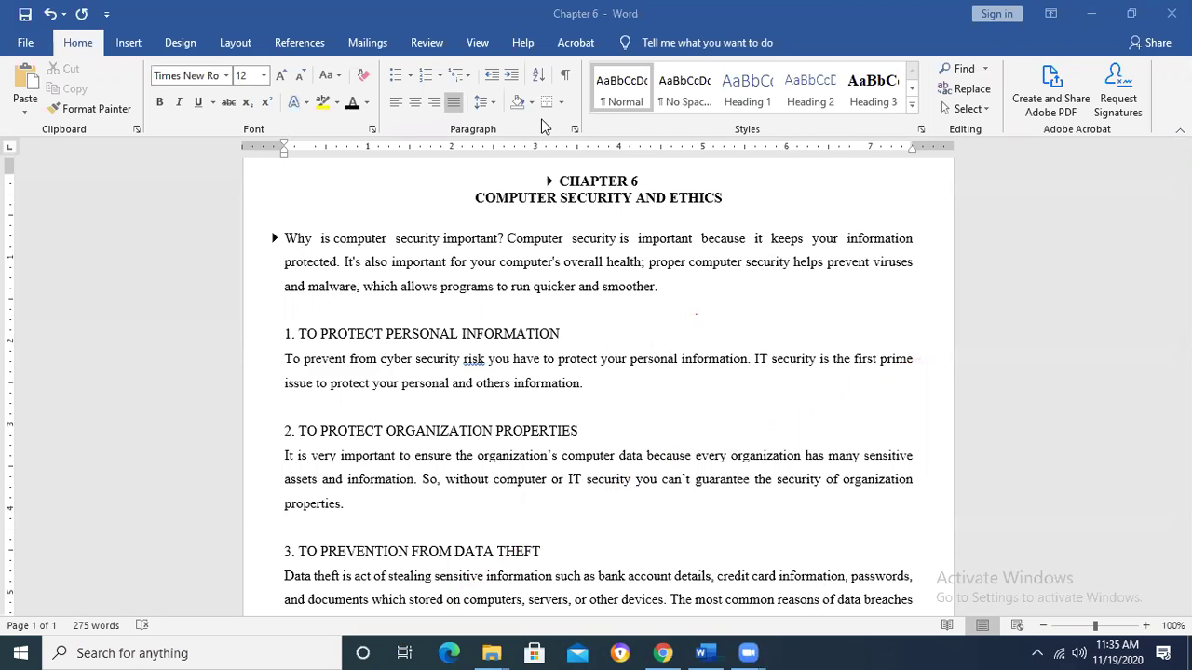
Step: Copy the two CHAPTER 6 heading lines in Word, then launch PowerPoint 2016 by searching 'powert'
left_click(559, 181)
left_click_drag(559, 181, 723, 203)
key("ctrl+c")
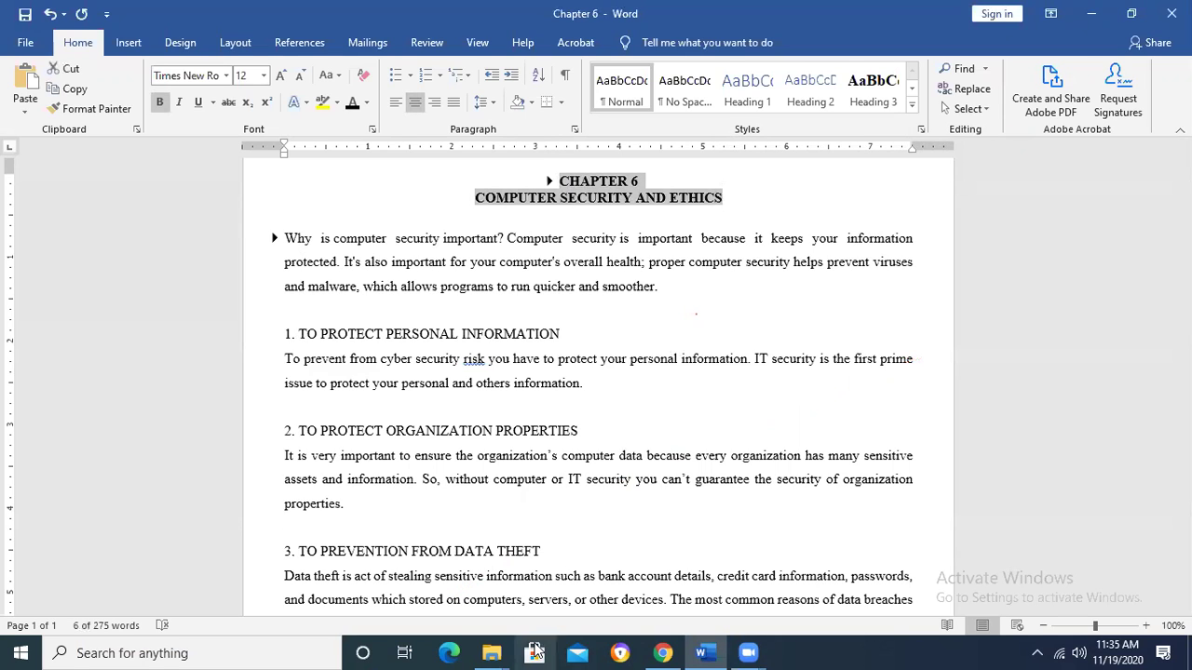
mouse_move(501, 652)
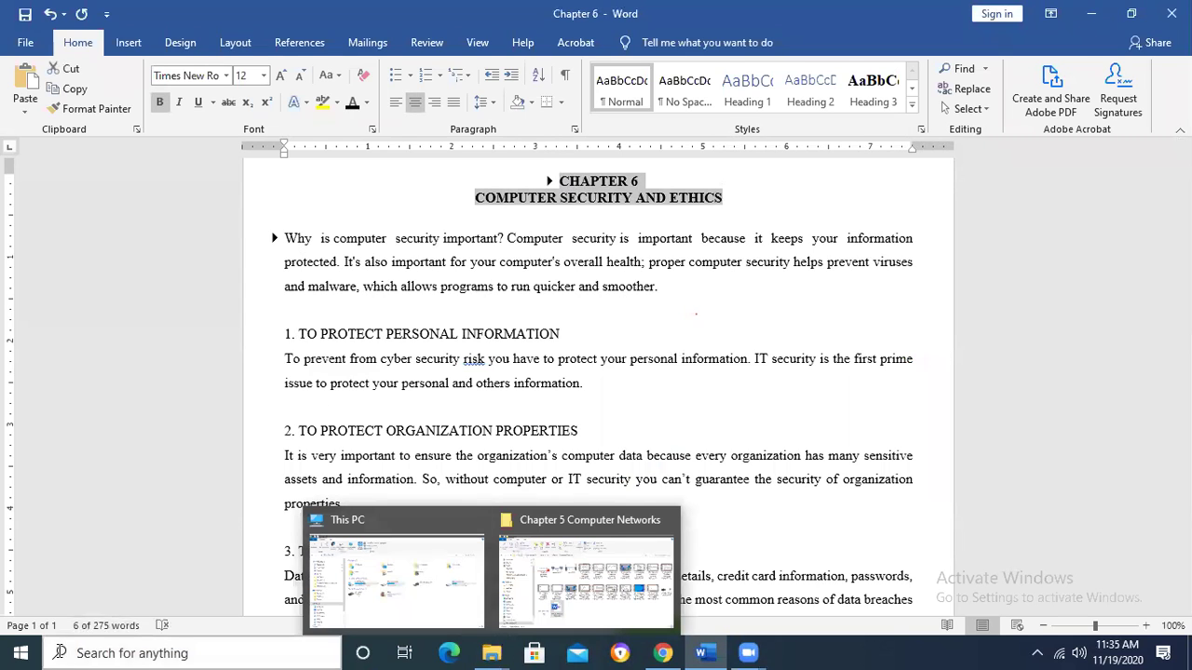
left_click(9, 652)
type("powert")
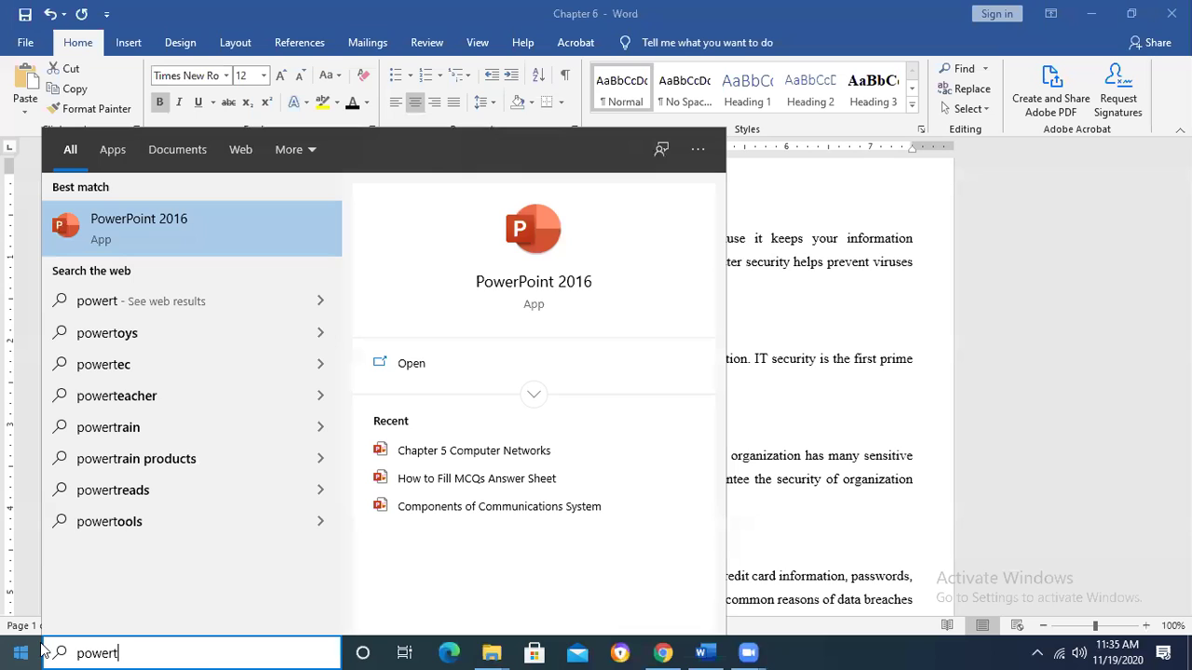
left_click(197, 232)
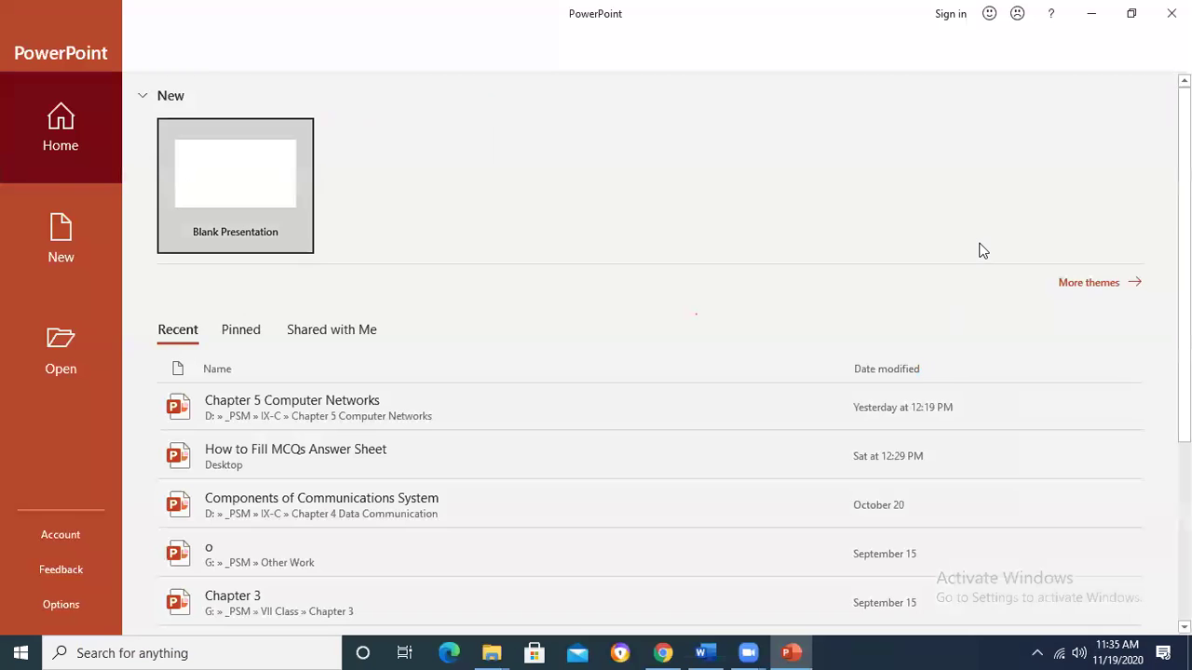
Step: Create a blank presentation, paste the CHAPTER 6 heading as its title, and apply the orange splash design
left_click(225, 233)
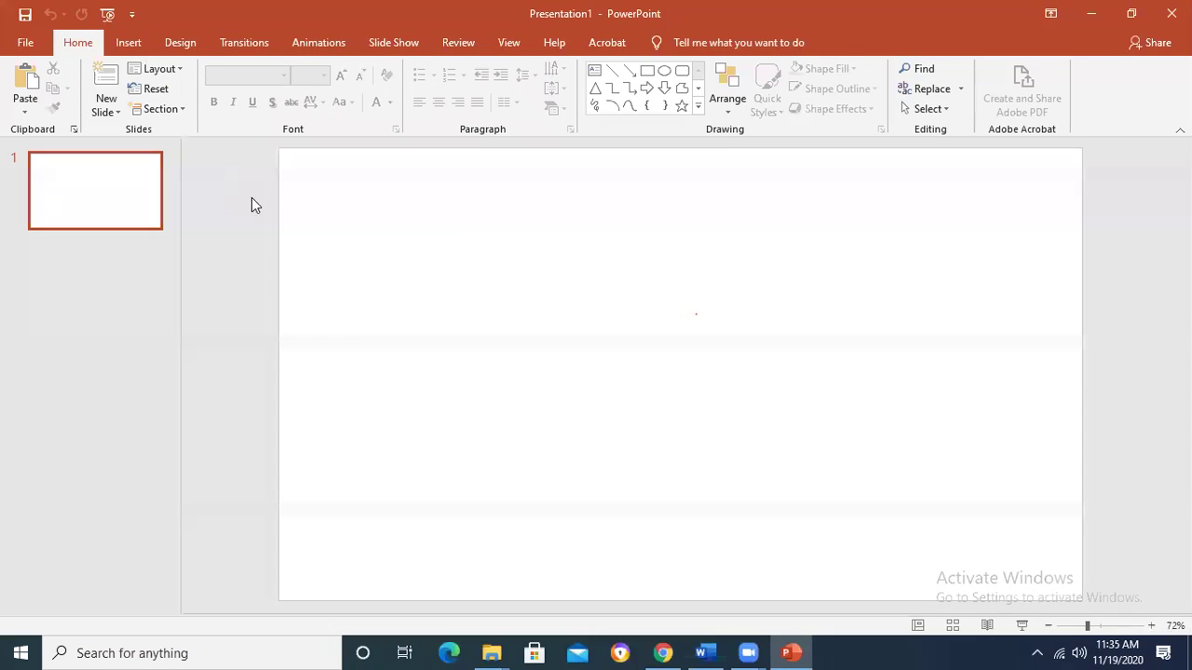
left_click(695, 329)
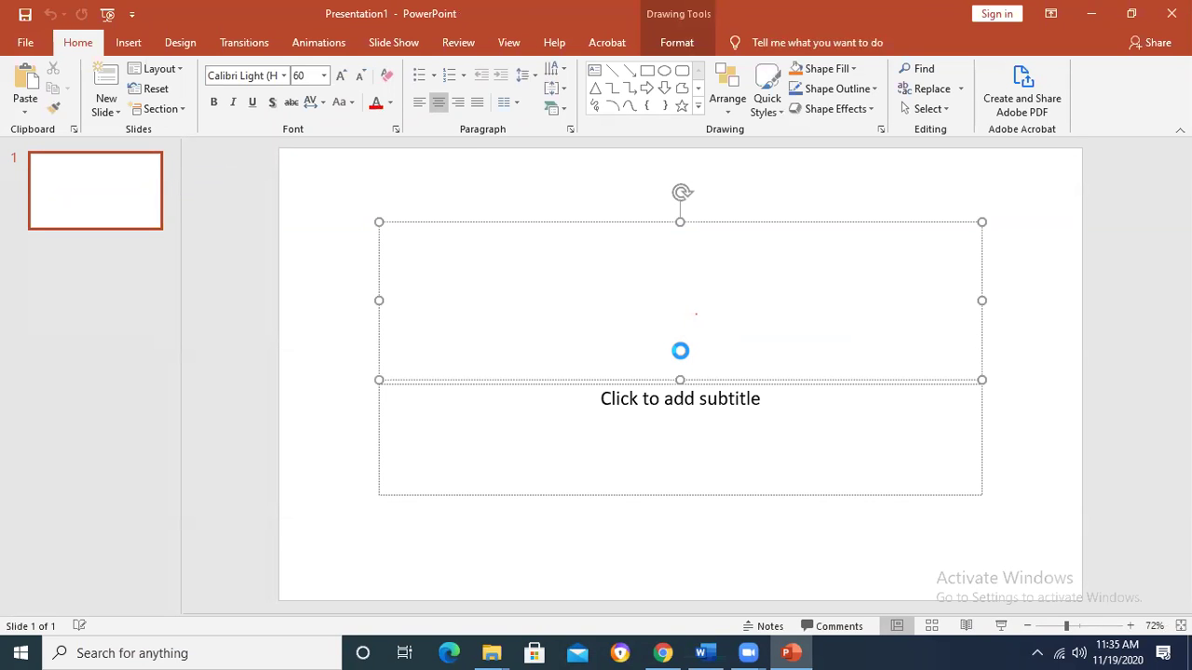
key("ctrl+v")
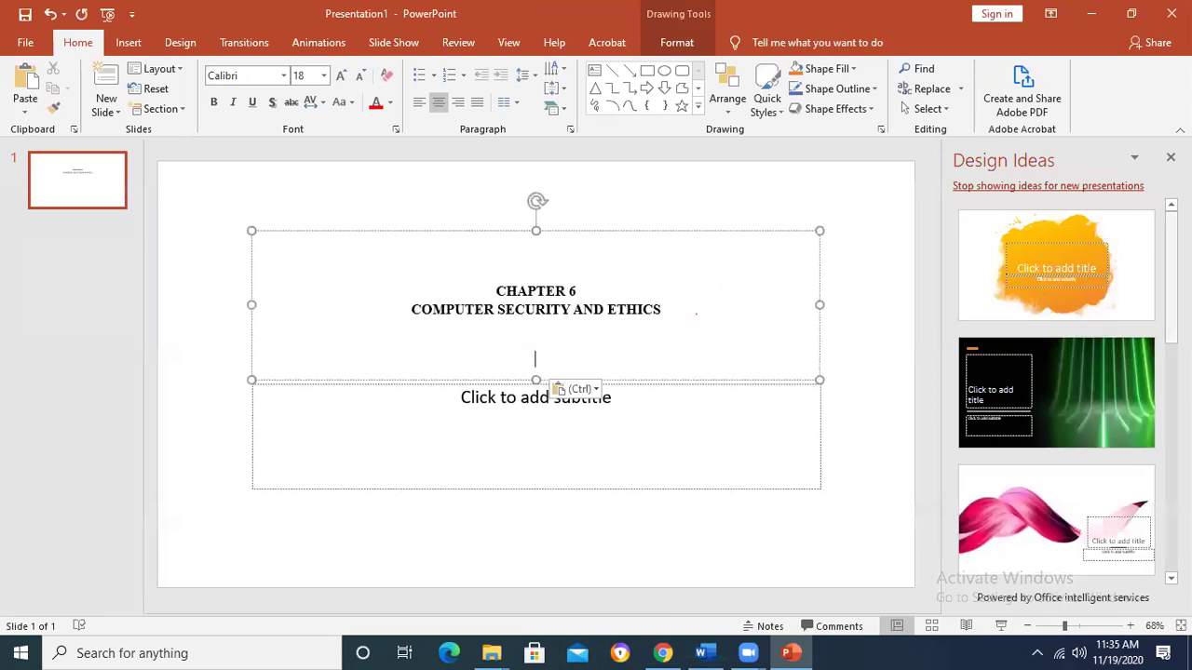
left_click(1121, 247)
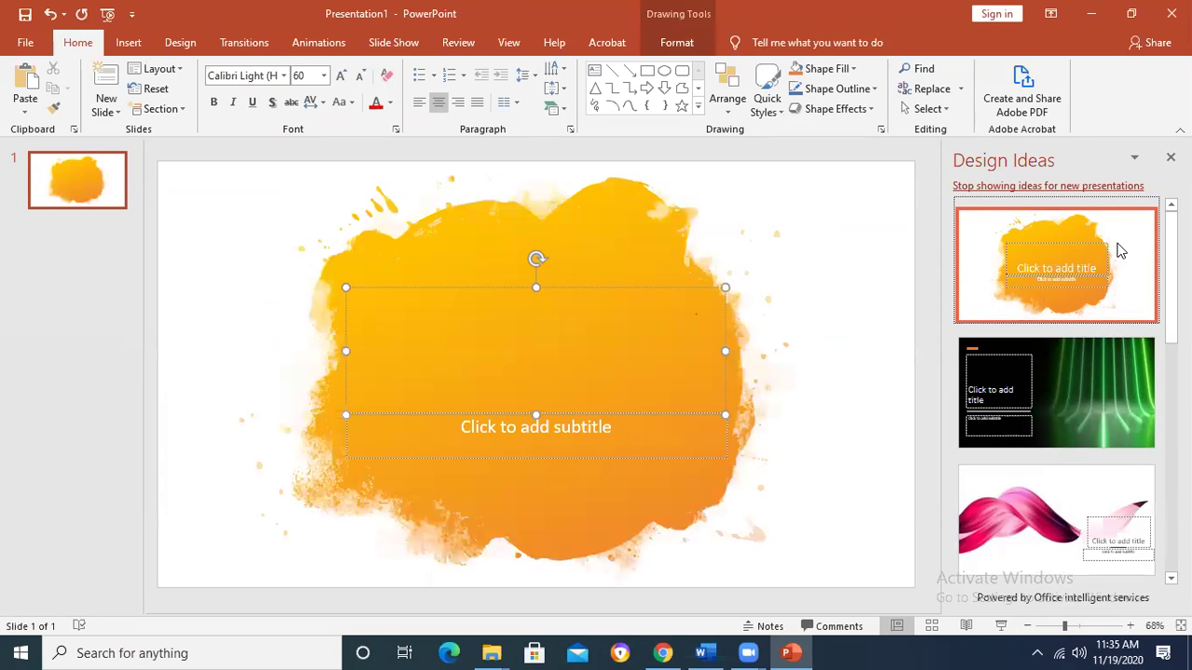
Step: Add a second slide, then repaste the heading on the title slide and enlarge it to 25 pt
right_click(38, 251)
left_click(89, 306)
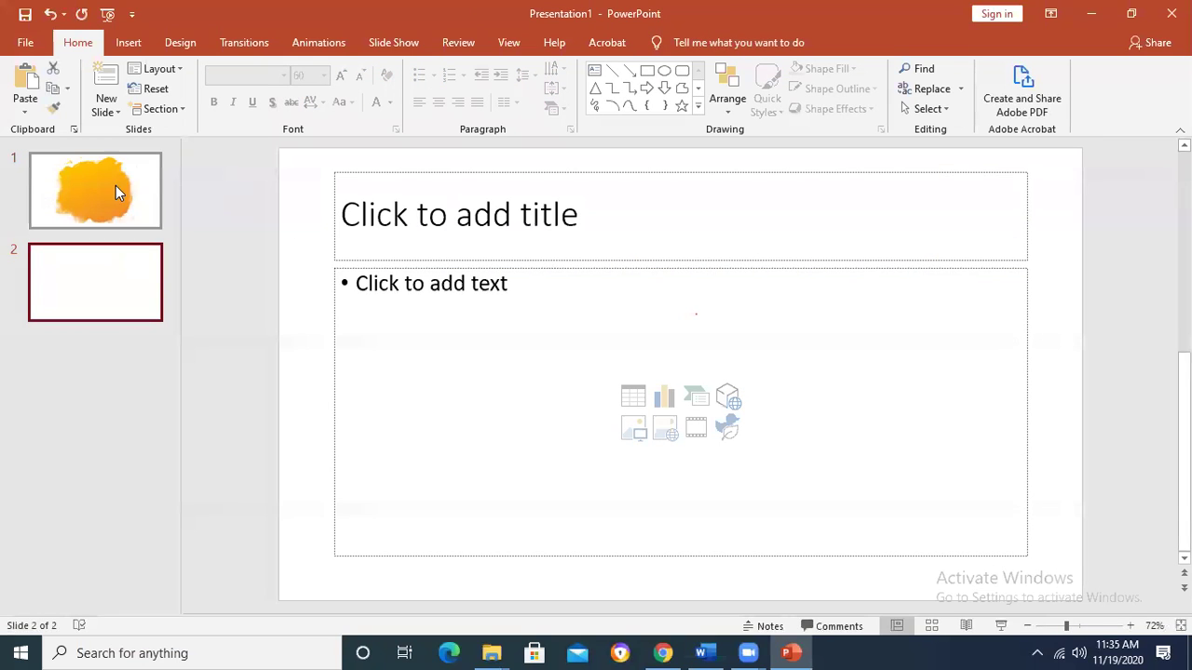
left_click(115, 189)
left_click(769, 390)
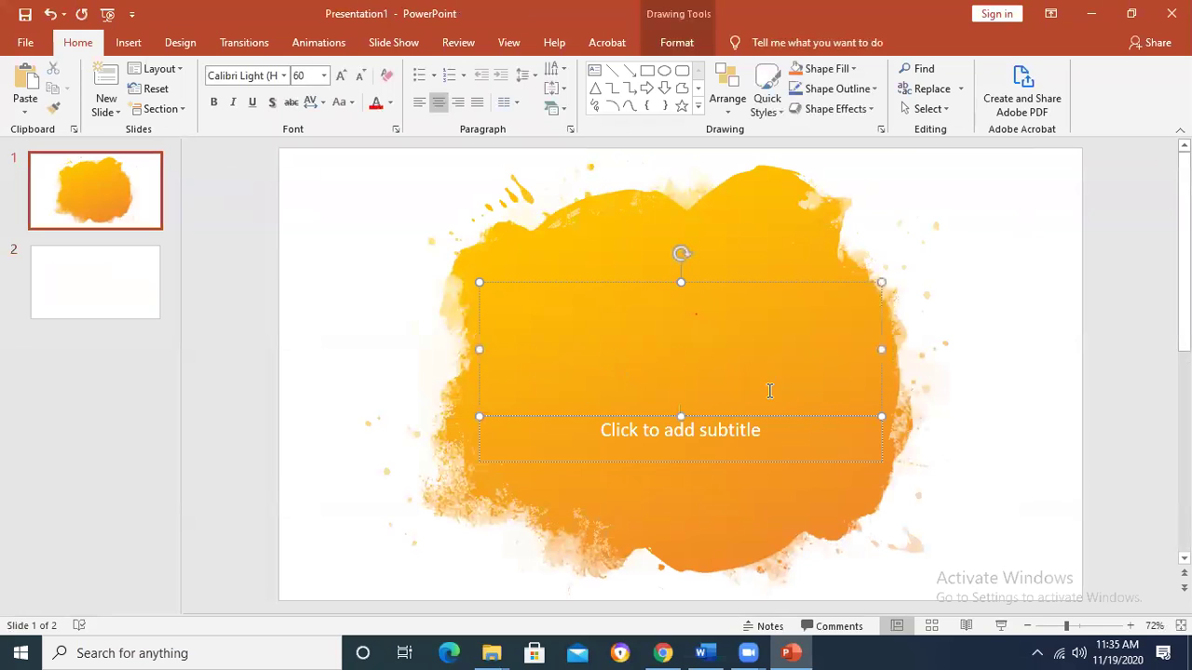
key("ctrl+v")
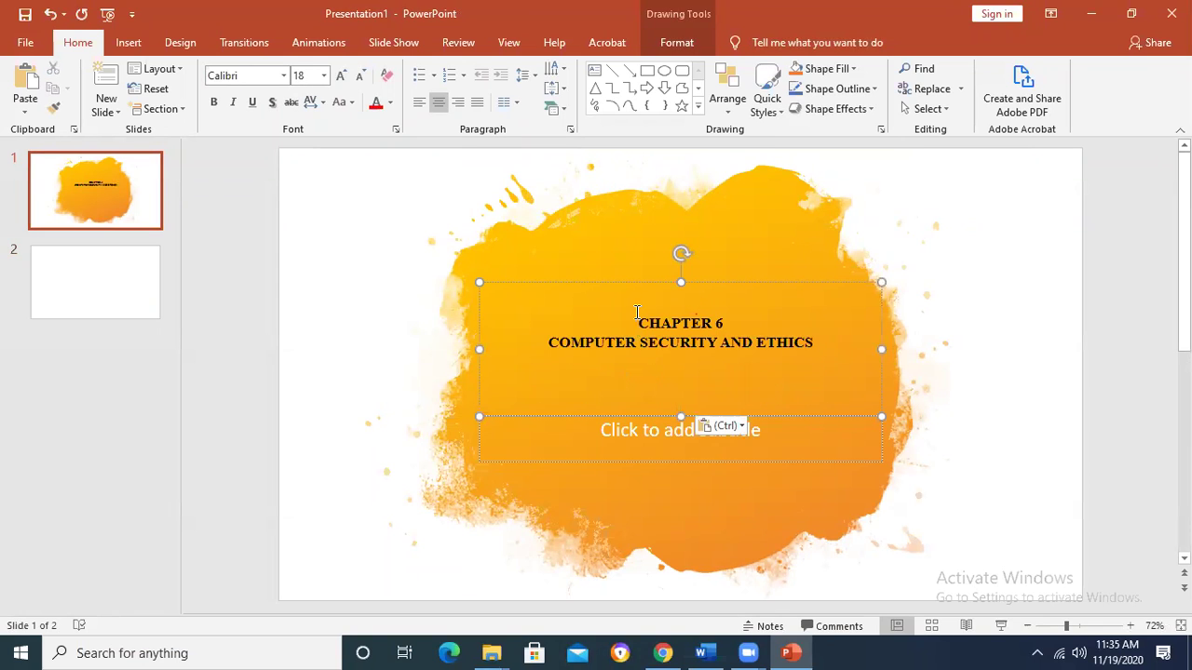
left_click_drag(636, 316, 869, 354)
key("ctrl+bracketright")
key("ctrl+bracketright")
key("ctrl+bracketright")
key("ctrl+bracketright")
key("ctrl+bracketright")
key("ctrl+bracketright")
key("ctrl+bracketright")
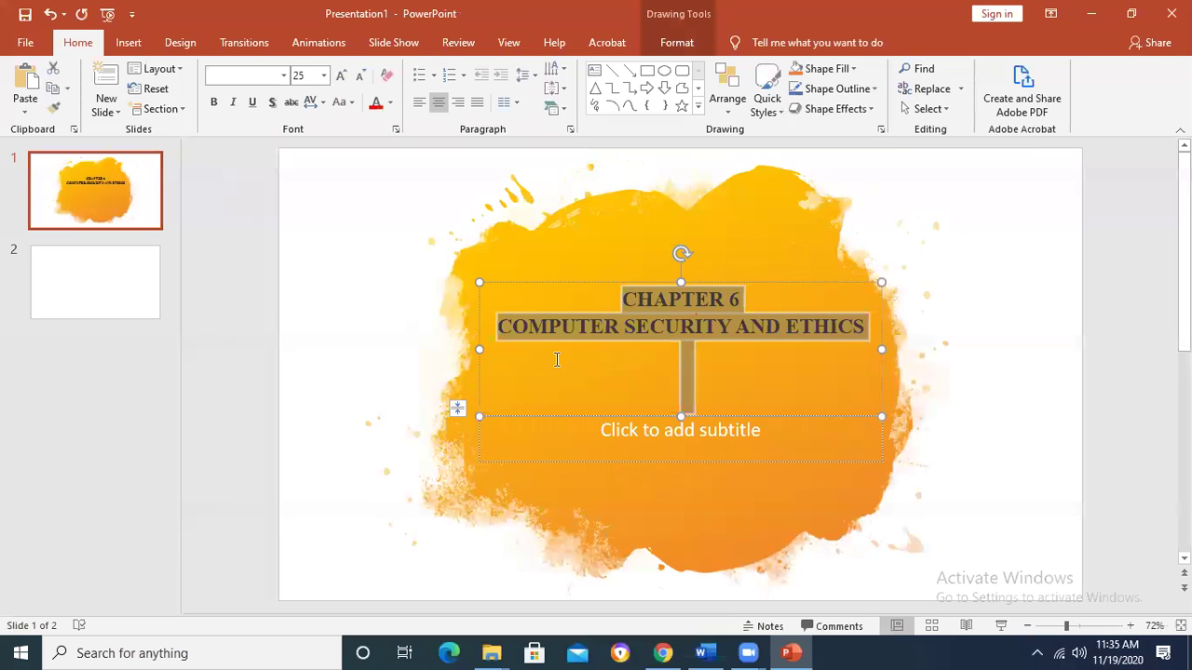
Step: Widen the title box so the heading fits, leaving slide 2 selected
left_click(472, 351)
key("Delete")
key("ctrl+z")
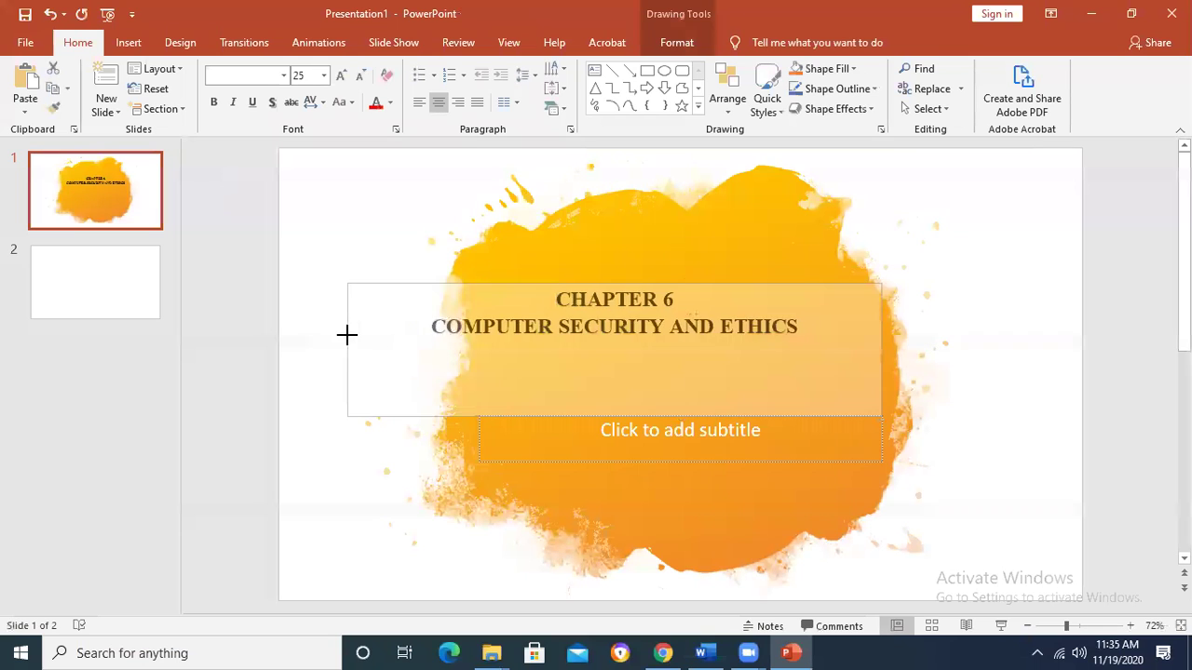
left_click_drag(882, 345, 1037, 352)
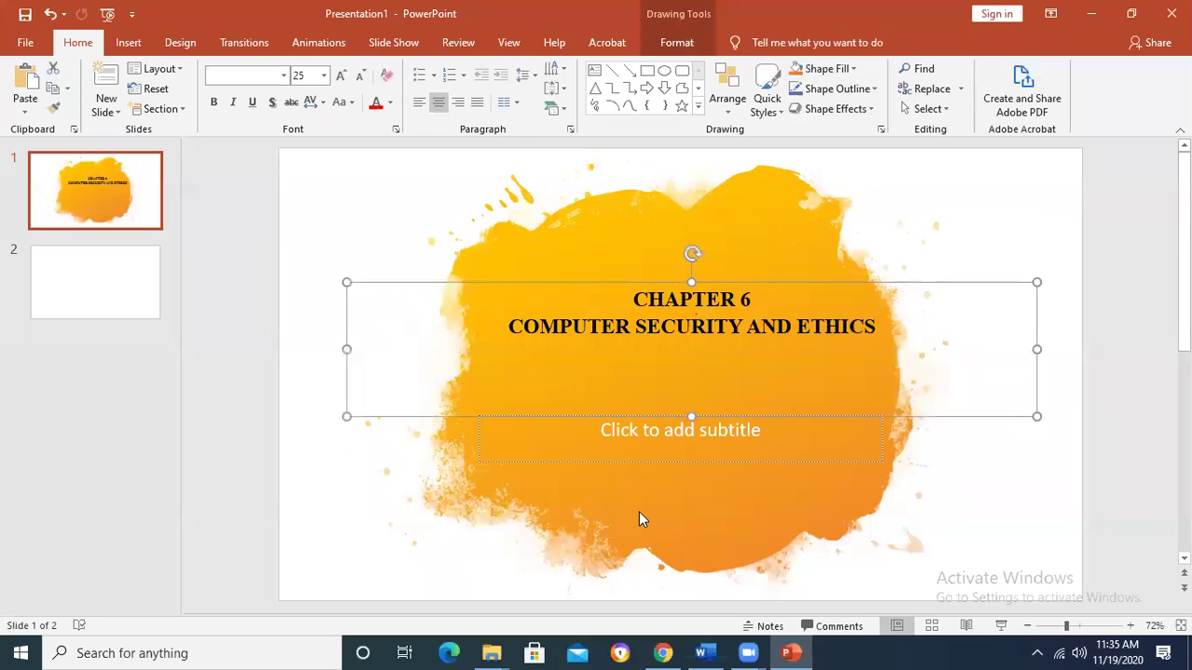
left_click(86, 270)
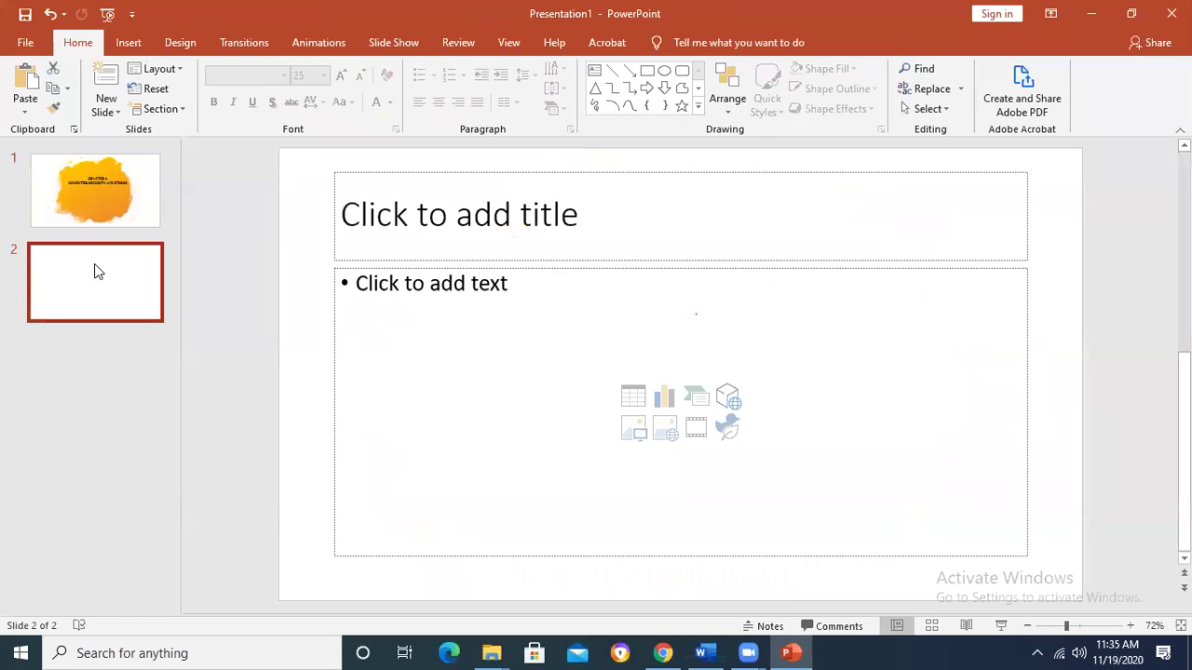
Step: Paste Word's opening computer security paragraph into the slide 2 body, set to 32 pt and justified
key("alt+Tab")
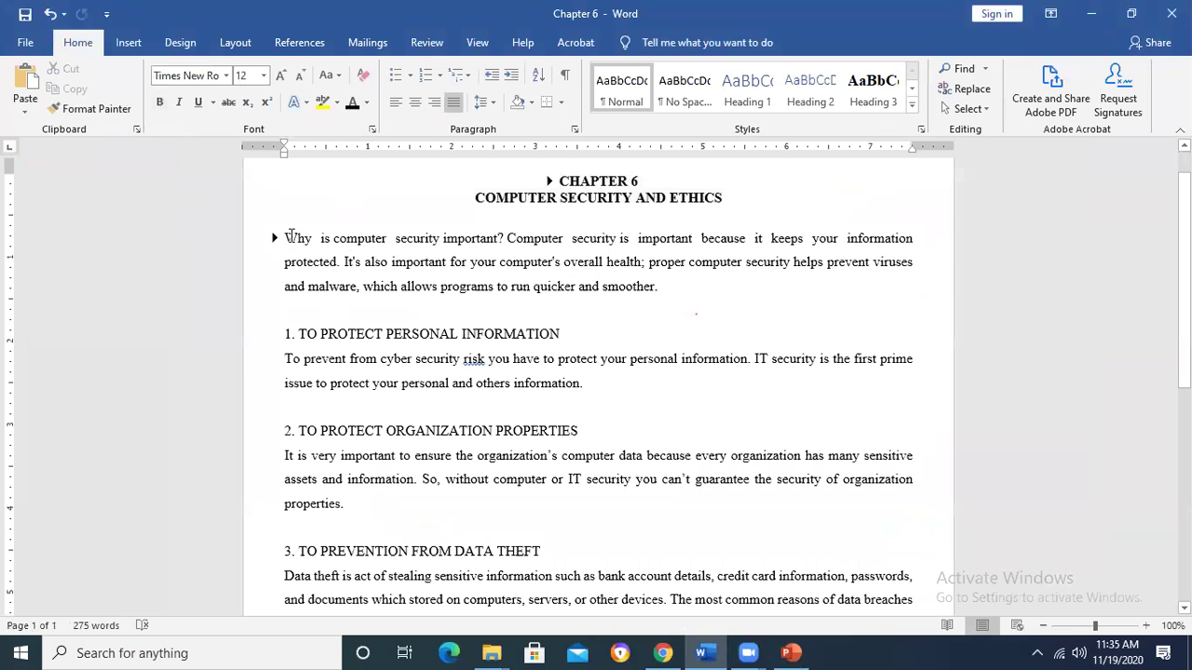
left_click_drag(285, 237, 699, 287)
key("ctrl+c")
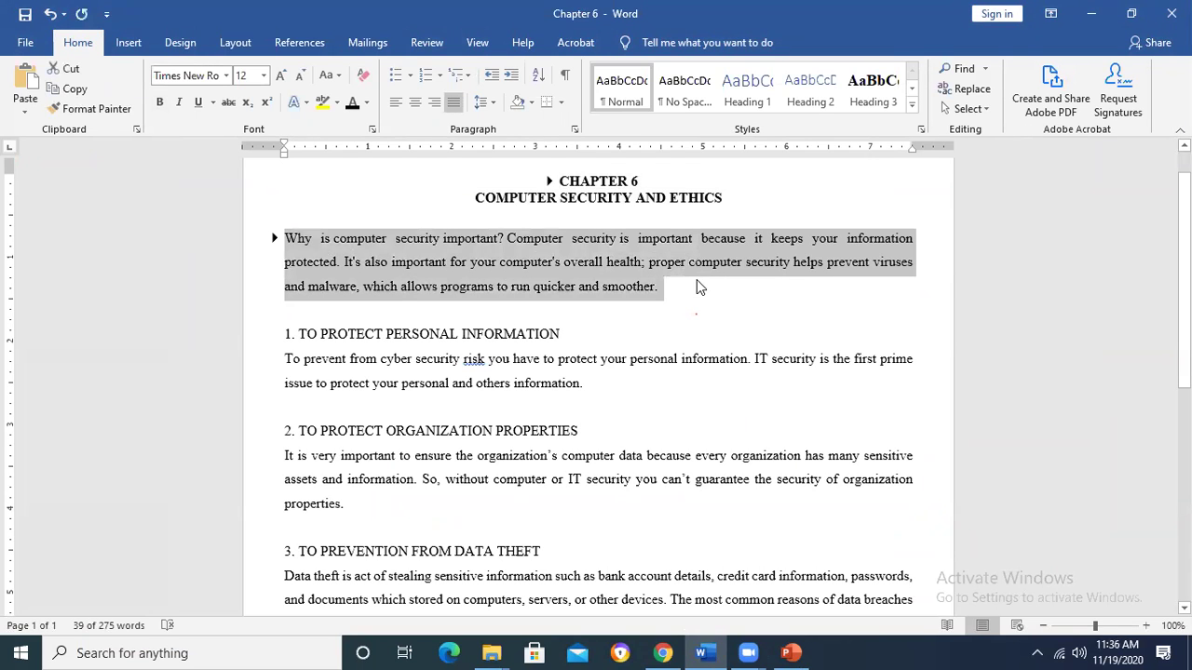
key("alt+Tab")
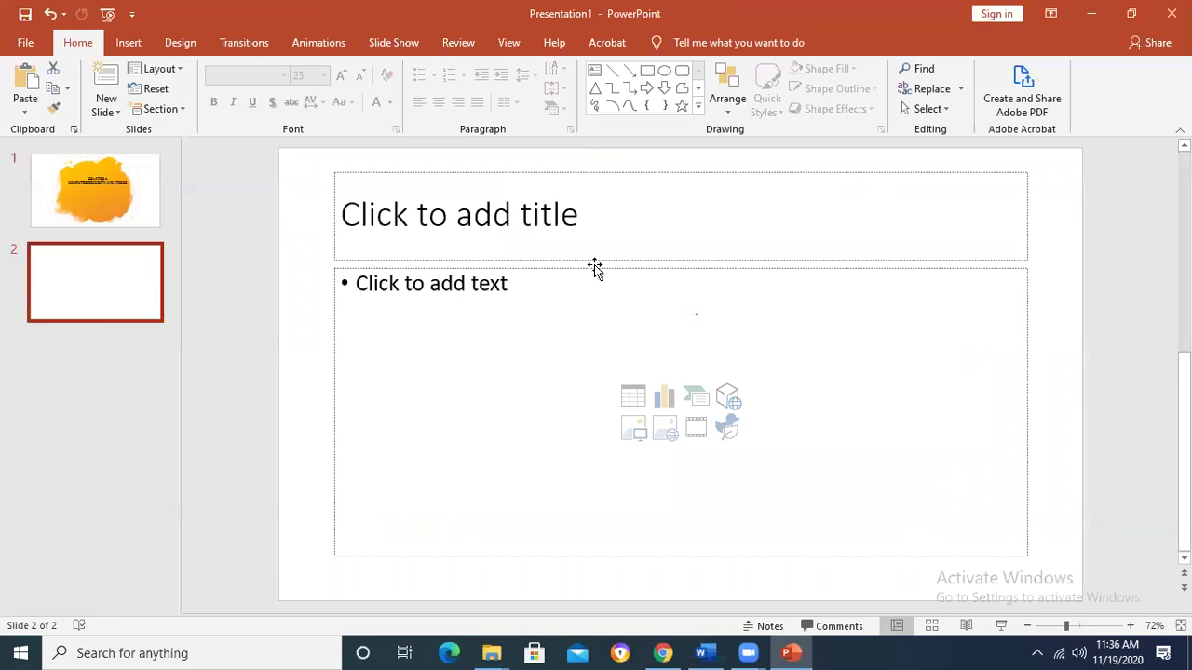
left_click(647, 317)
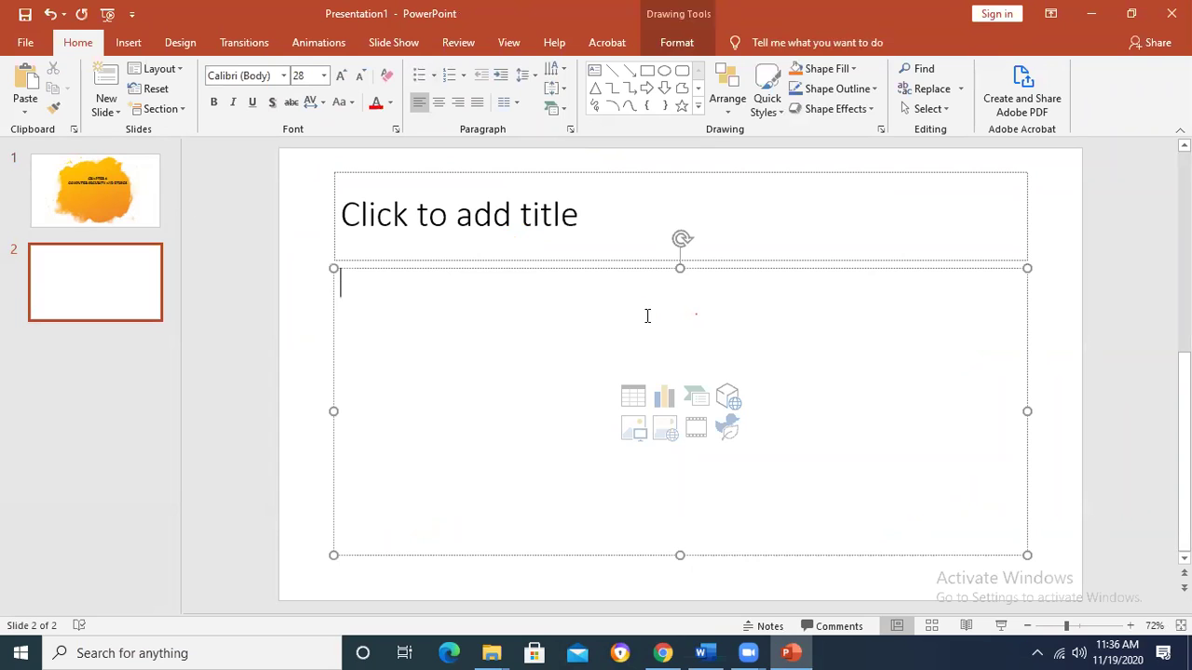
key("ctrl+v")
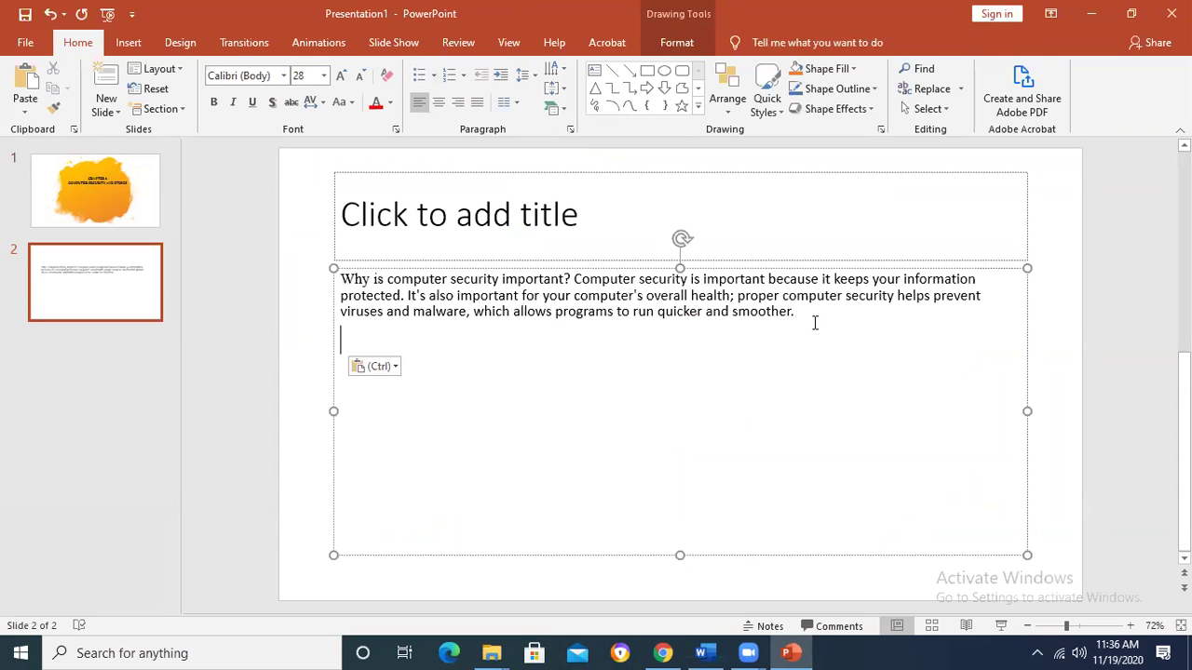
left_click_drag(815, 323, 328, 272)
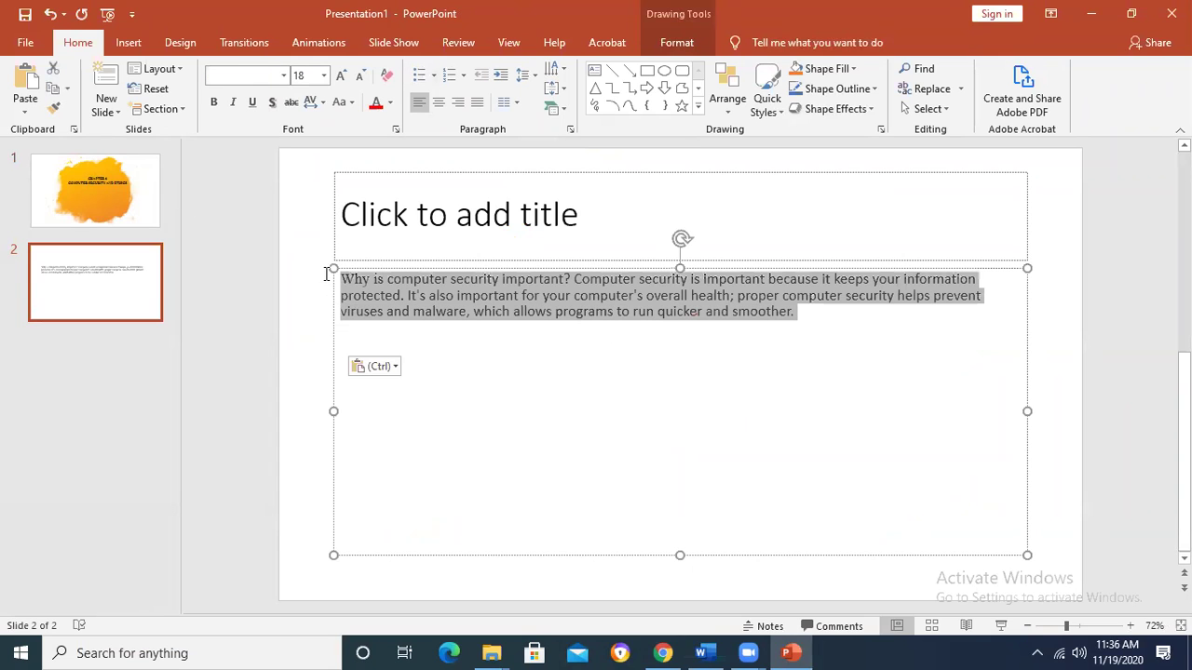
left_click(310, 74)
type("32")
key("Return")
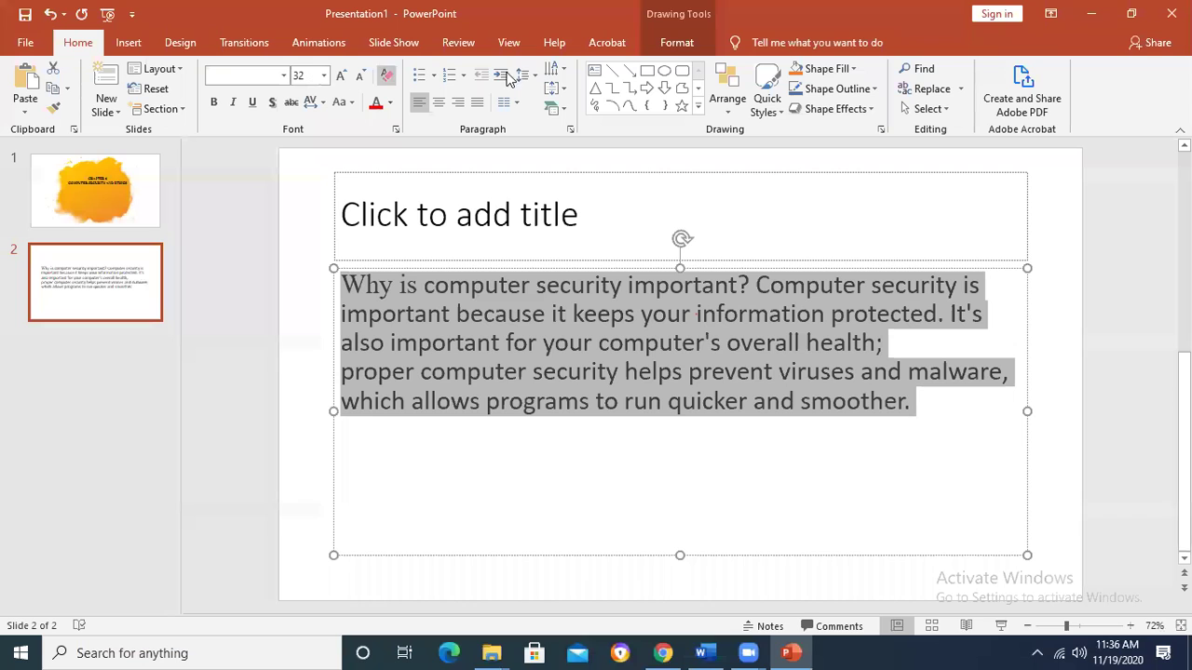
left_click(476, 101)
Step: Copy 'computer security' from the paragraph, paste it as the slide 2 title, and select it
left_click(492, 215)
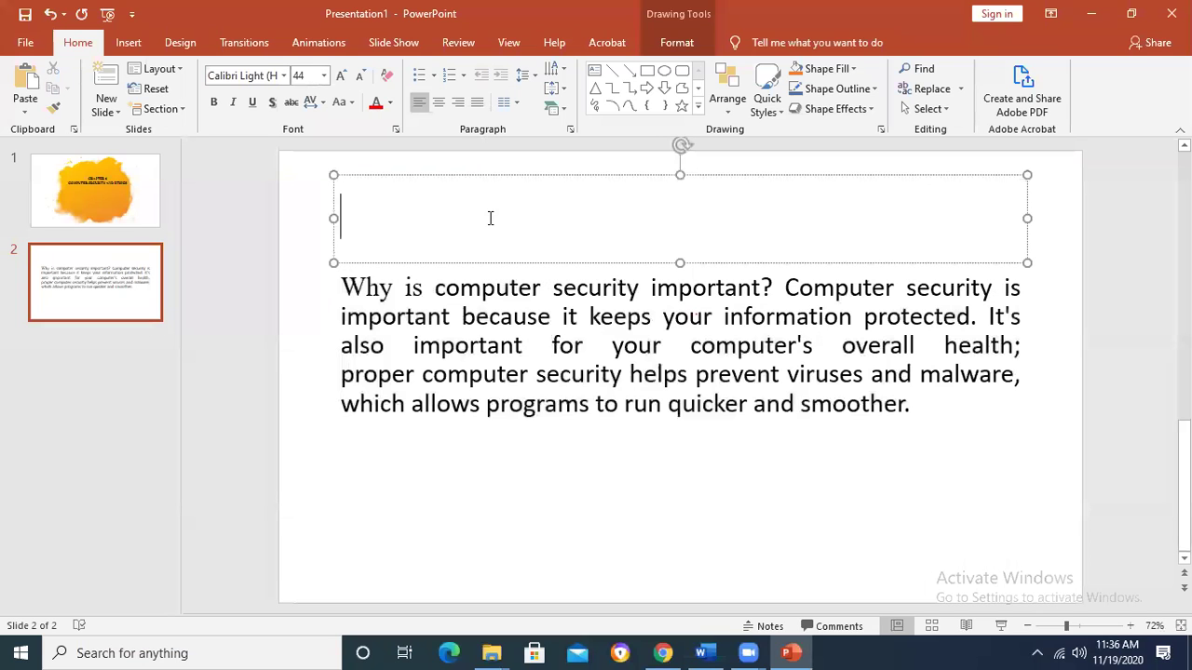
left_click_drag(475, 288, 645, 286)
key("ctrl+c")
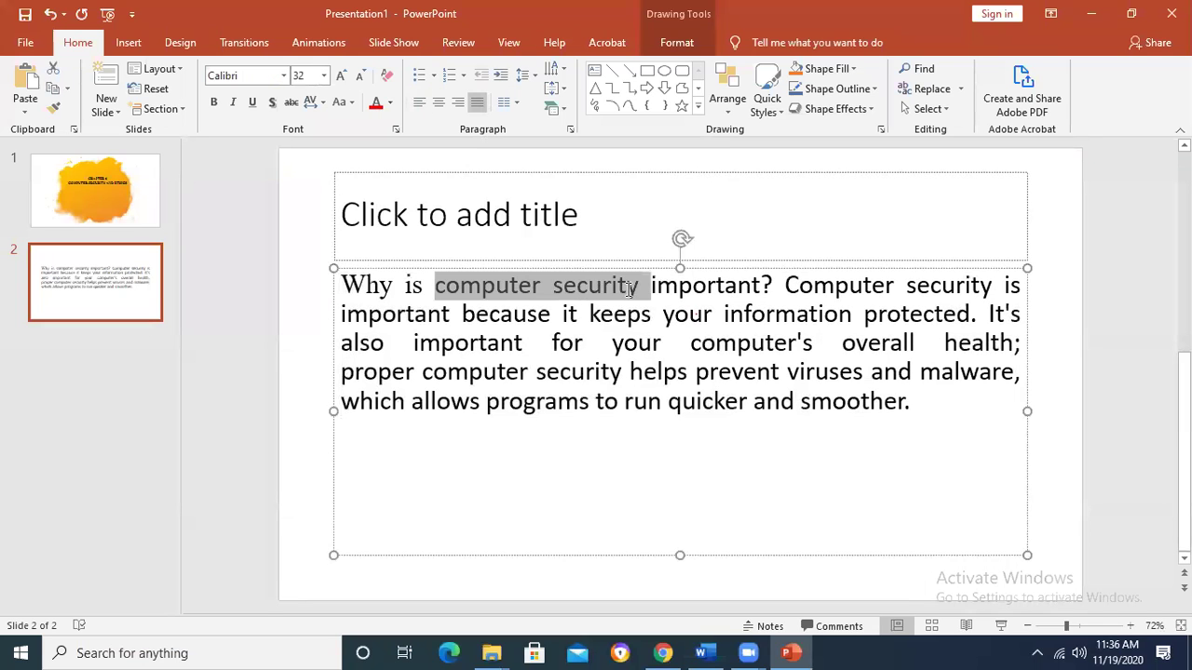
left_click(574, 220)
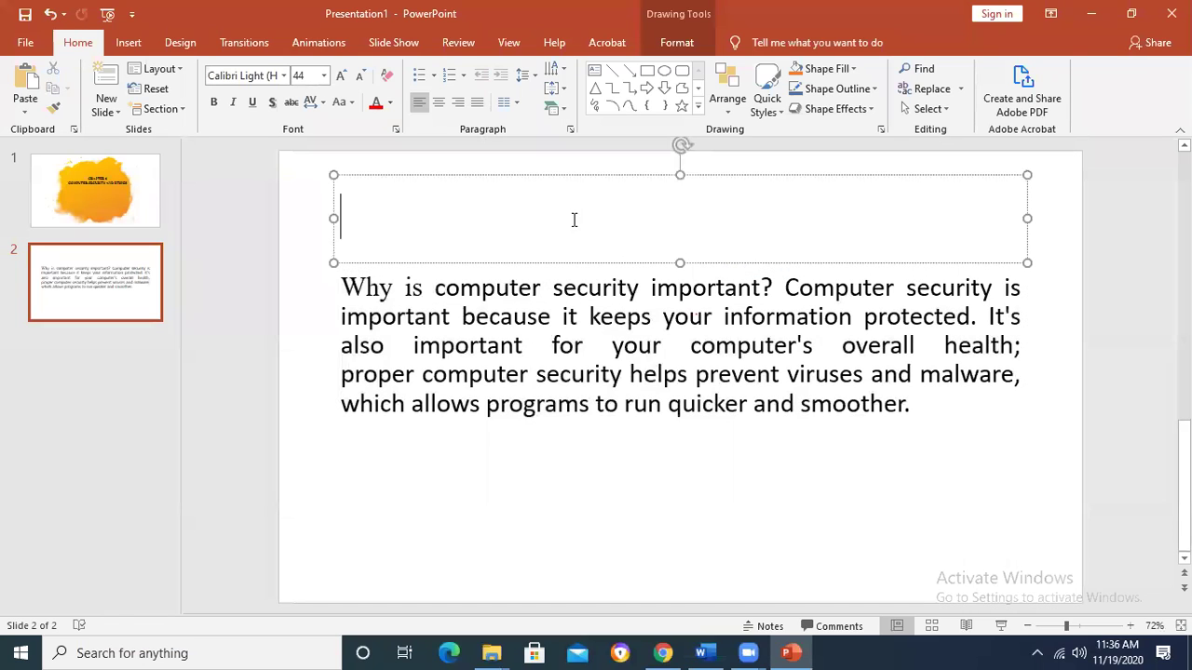
key("ctrl+v")
key("Left")
key("ctrl+a")
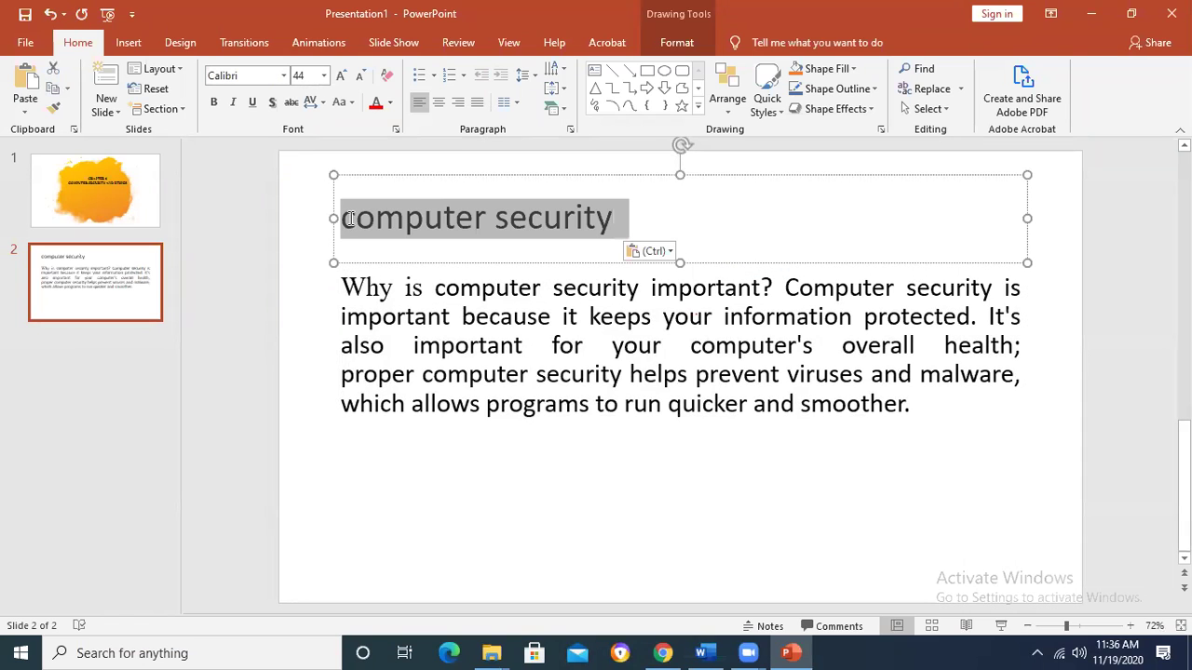
left_click(306, 77)
Step: Make the slide 2 title 45 pt and apply Capitalize Each Word so it reads 'Computer Security'
type("45")
key("Return")
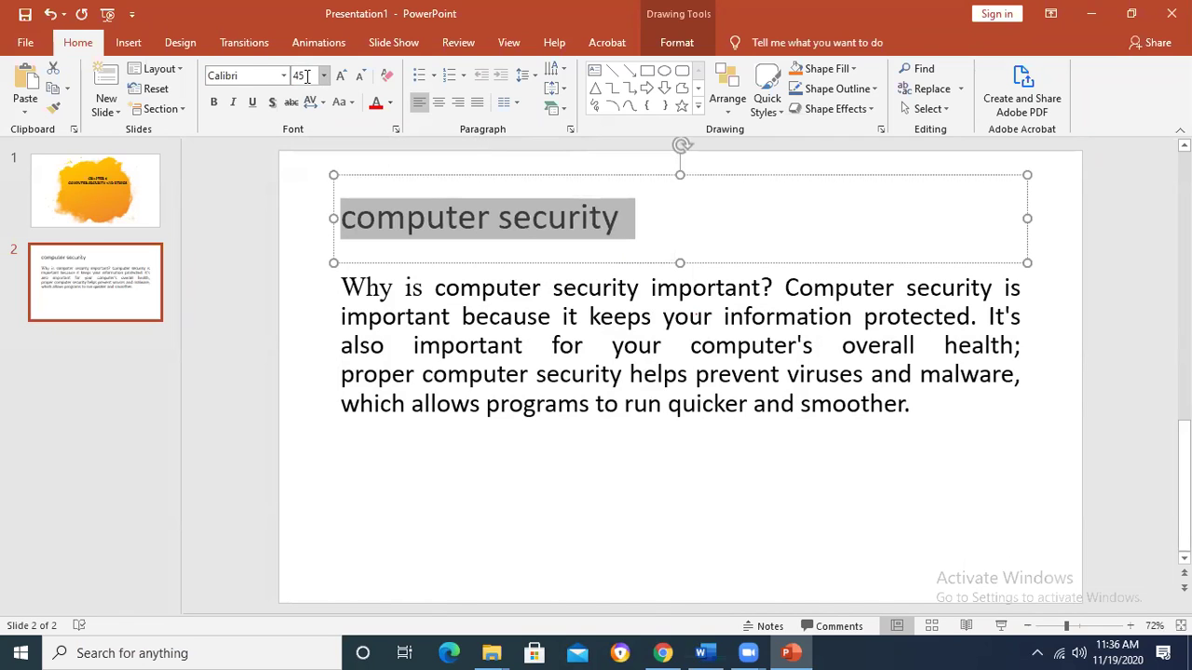
left_click(344, 103)
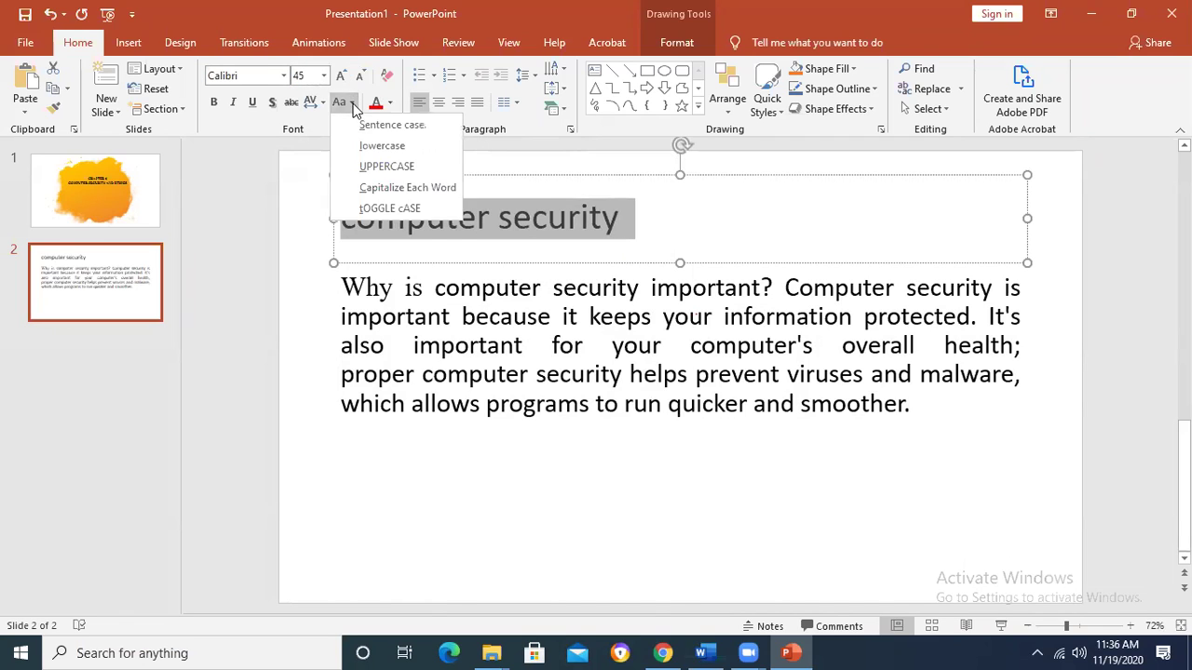
left_click(403, 187)
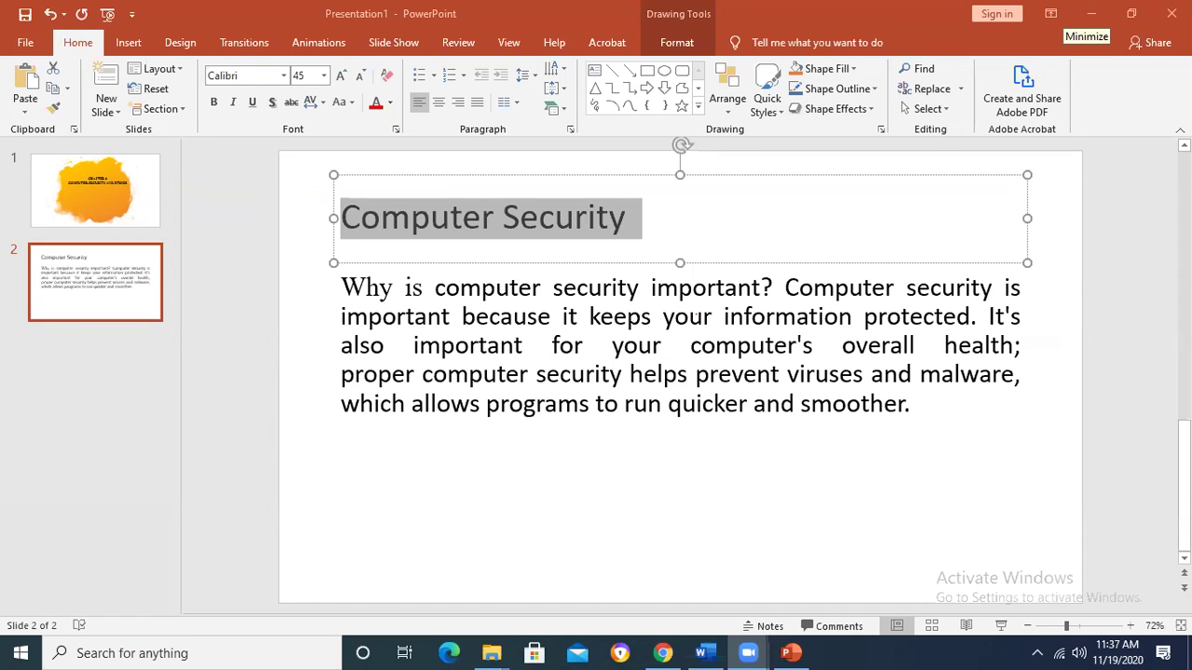
left_click(772, 373)
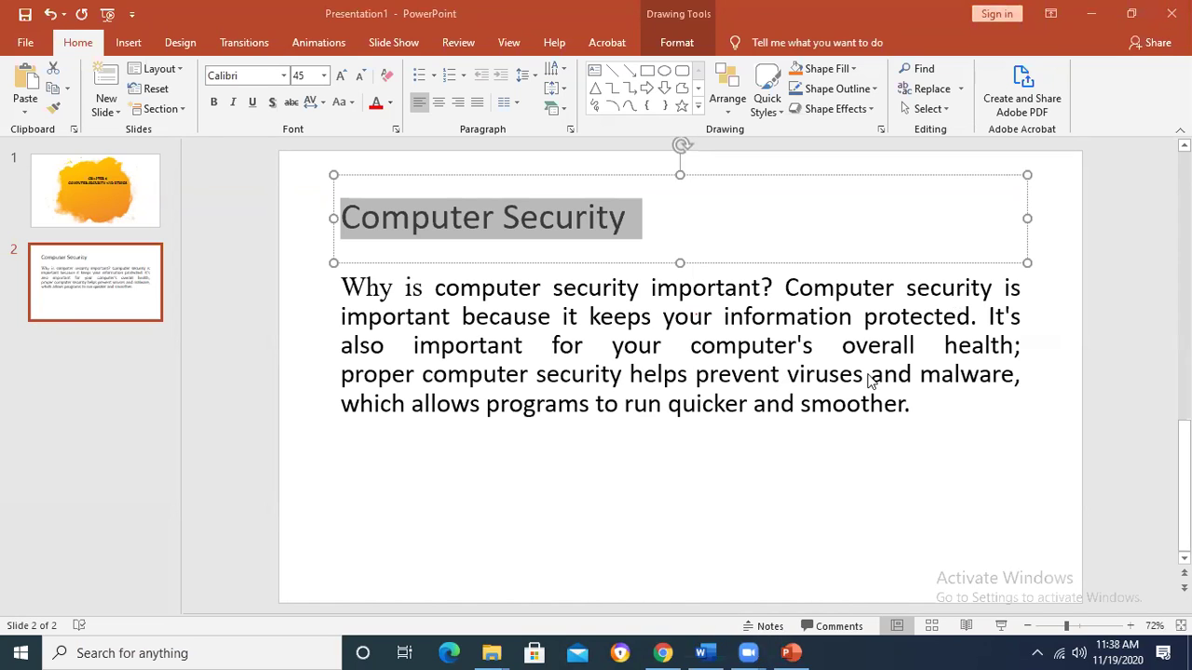
left_click(651, 206)
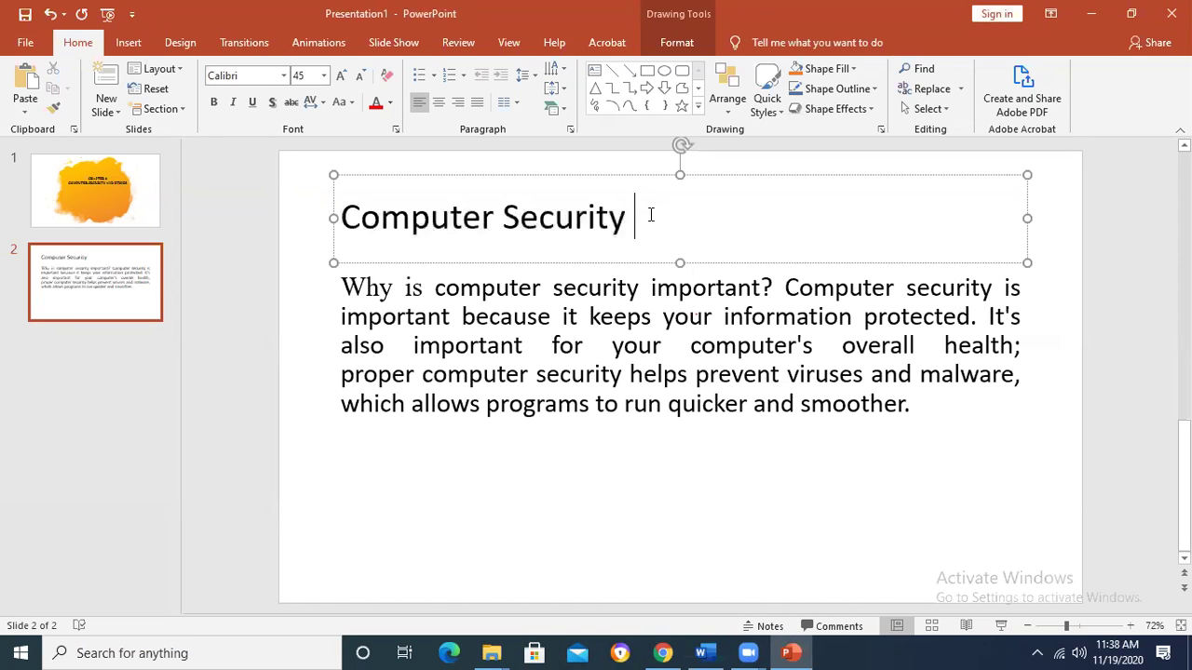
Step: Start a bulleted list under the paragraph with 'Personal Data' and 'Organizational Data'
left_click(939, 410)
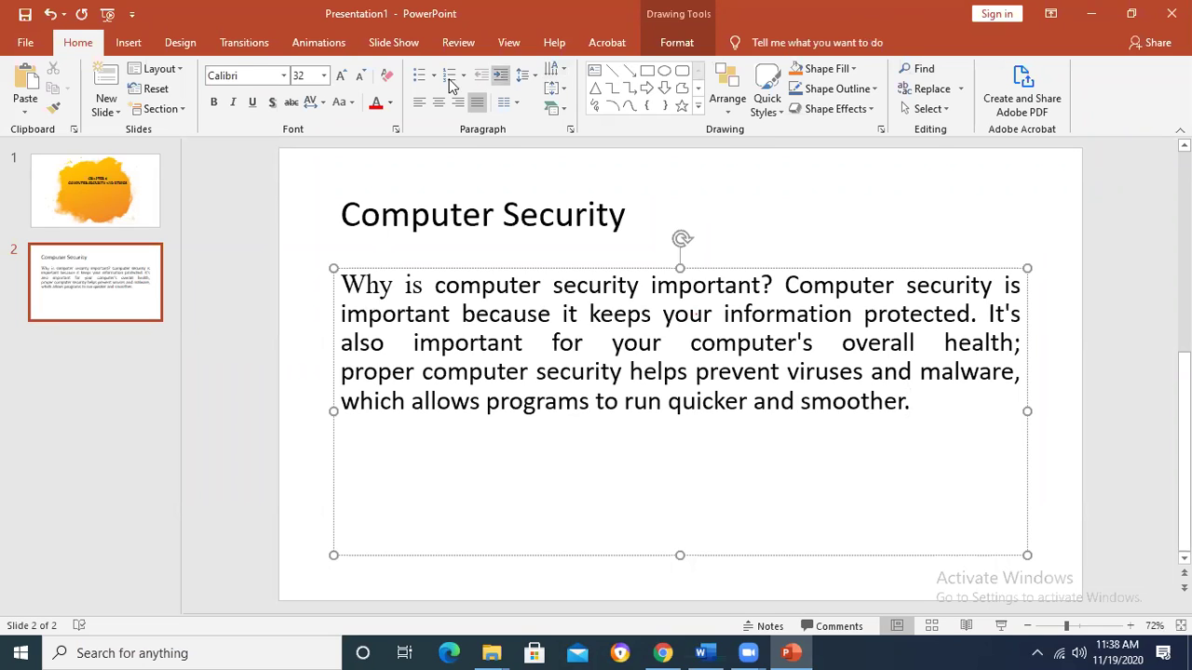
left_click(421, 77)
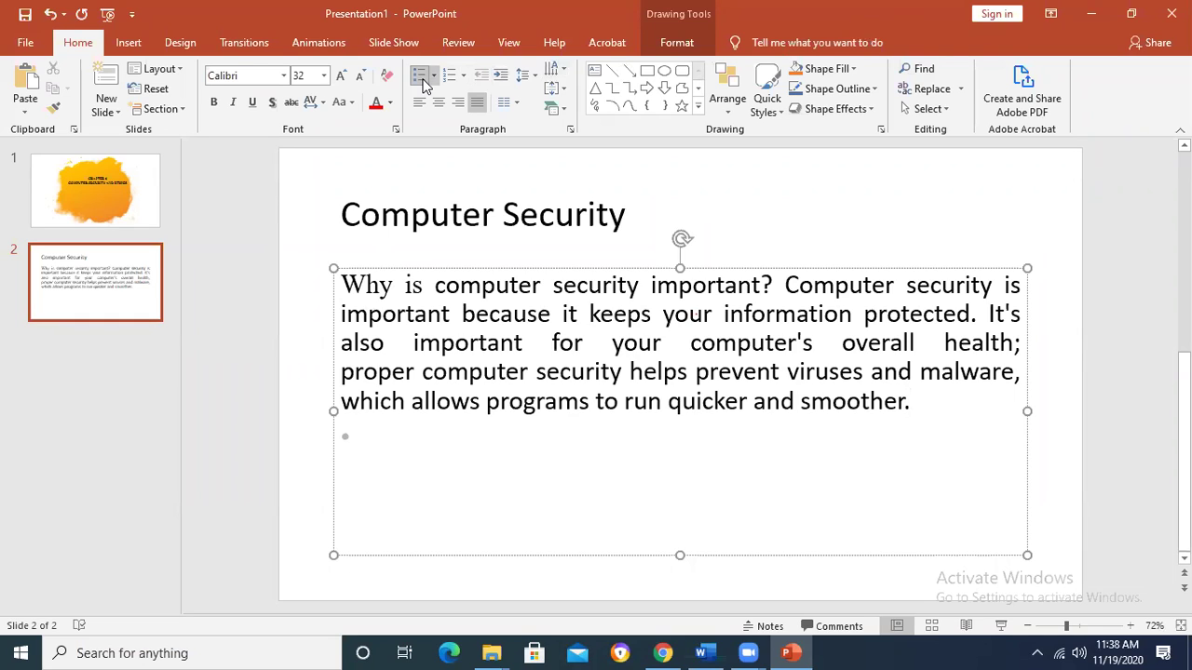
type("Personal ")
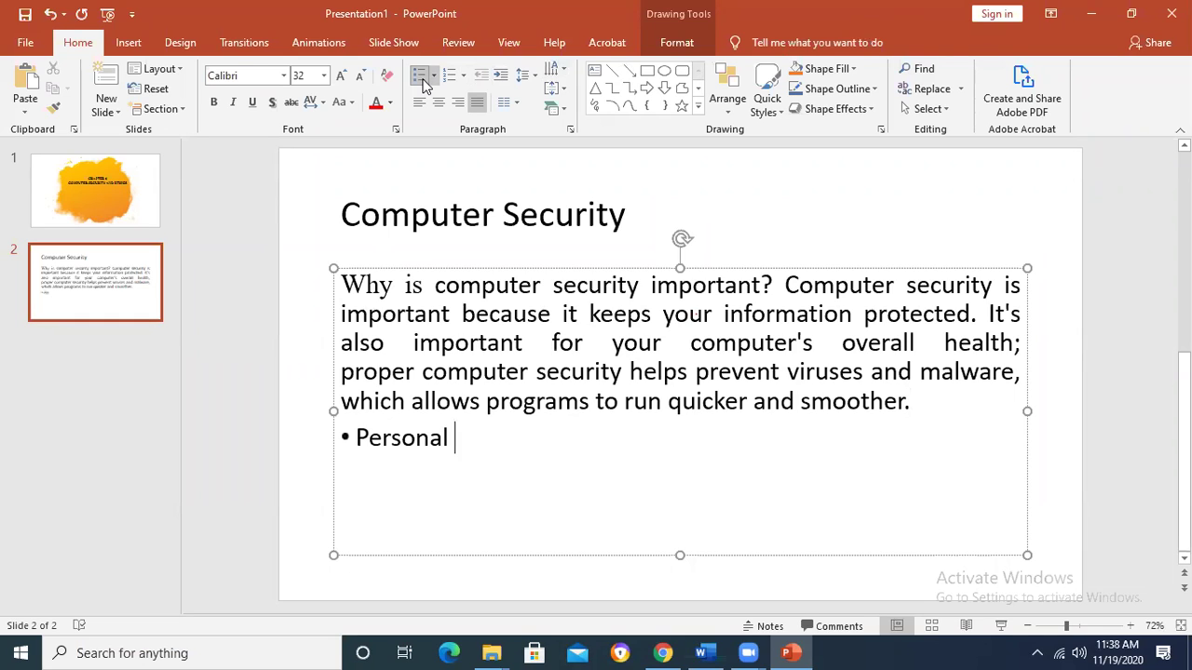
type("Data")
key("Return")
type("O")
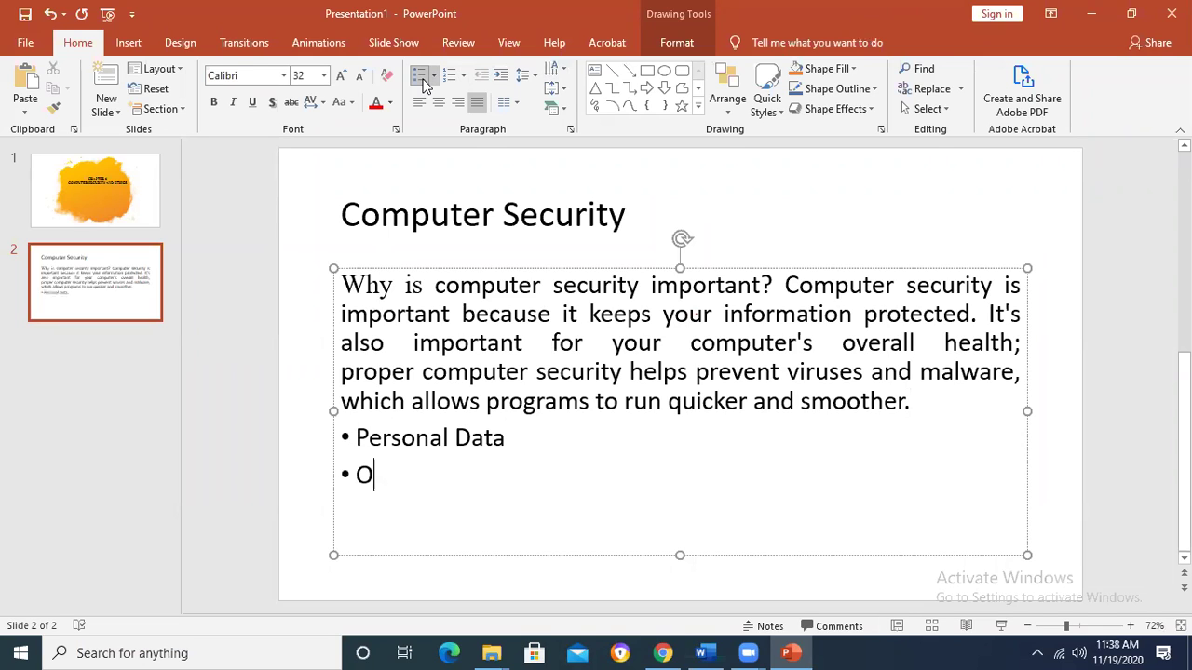
type("raga")
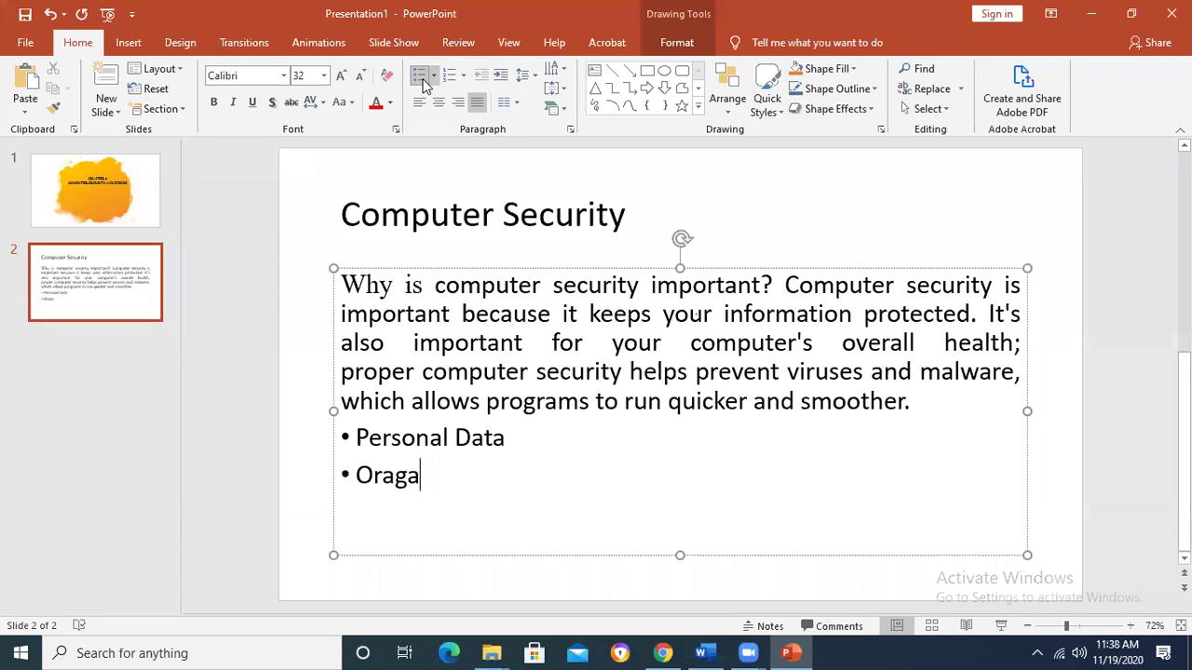
type("n")
key("BackSpace")
key("BackSpace")
key("BackSpace")
key("BackSpace")
type("ganizational ")
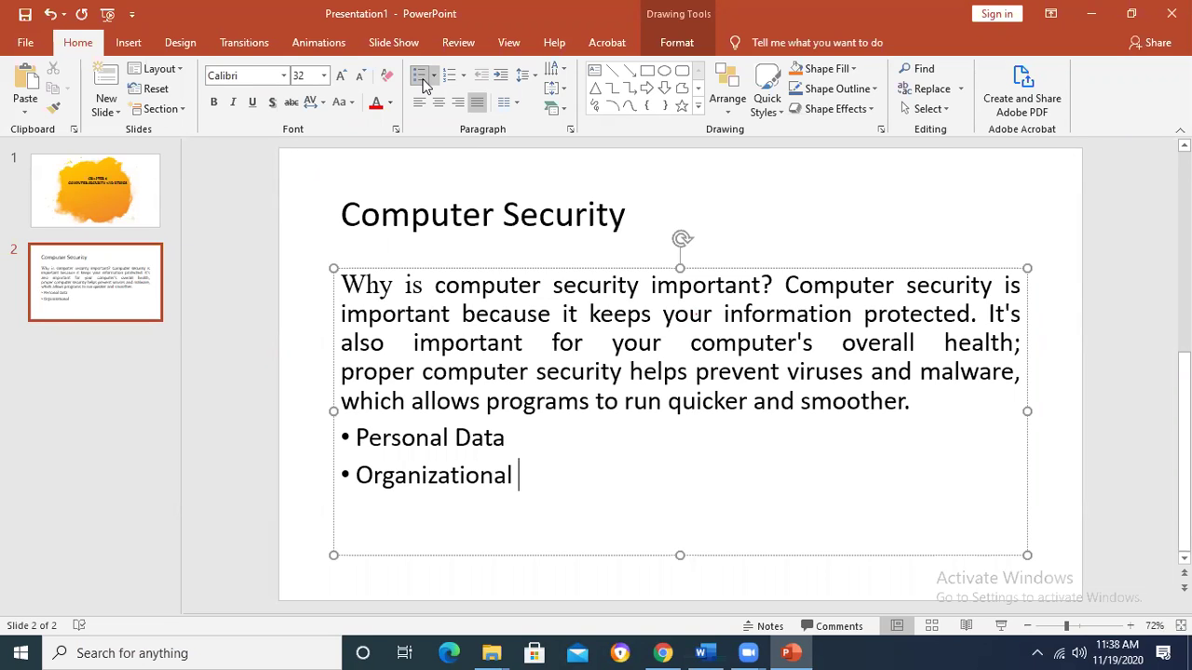
type("Data")
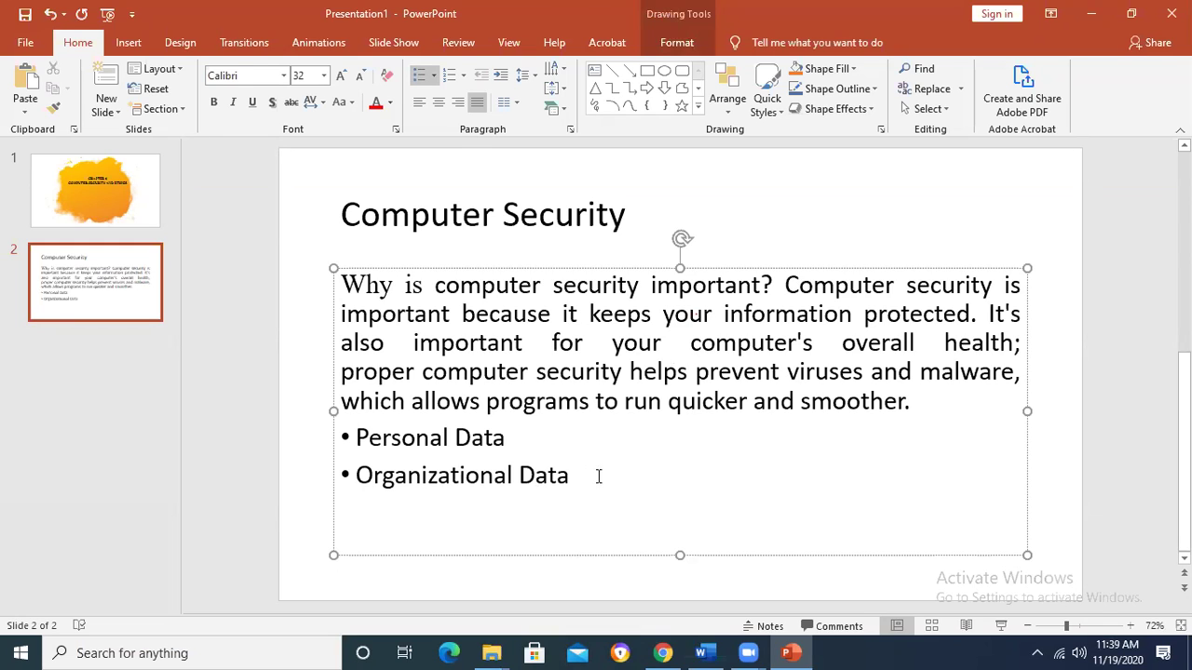
Step: Move the body text box higher on the slide and make it taller
left_click_drag(681, 267, 670, 233)
left_click(594, 447)
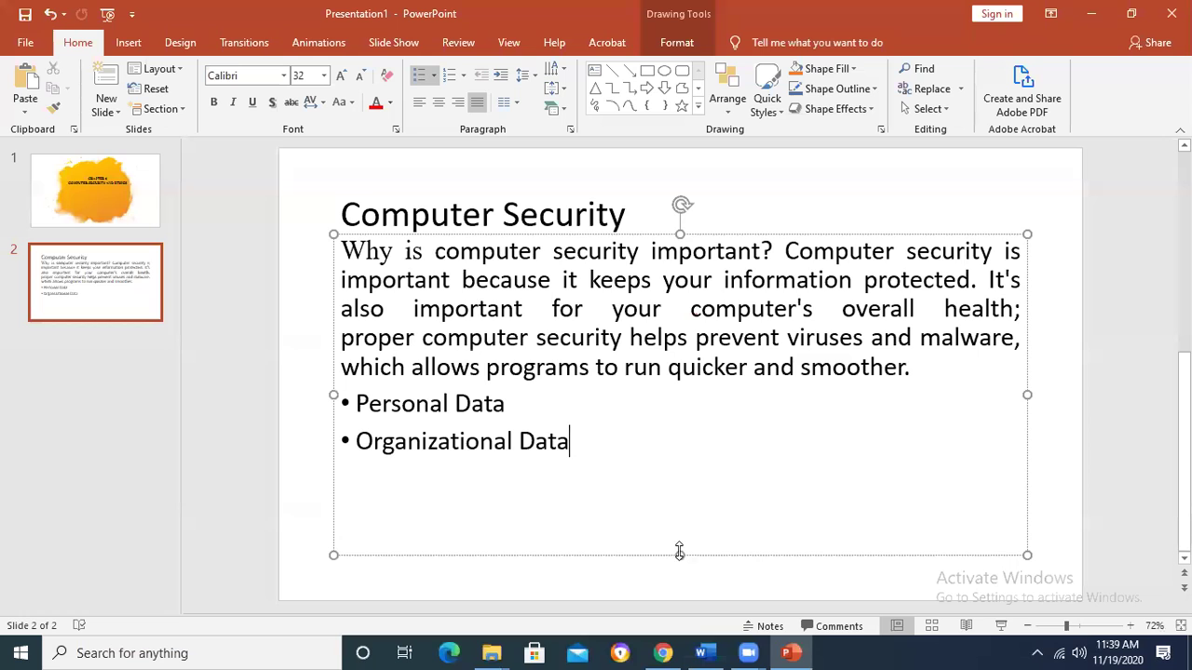
left_click_drag(680, 552, 675, 597)
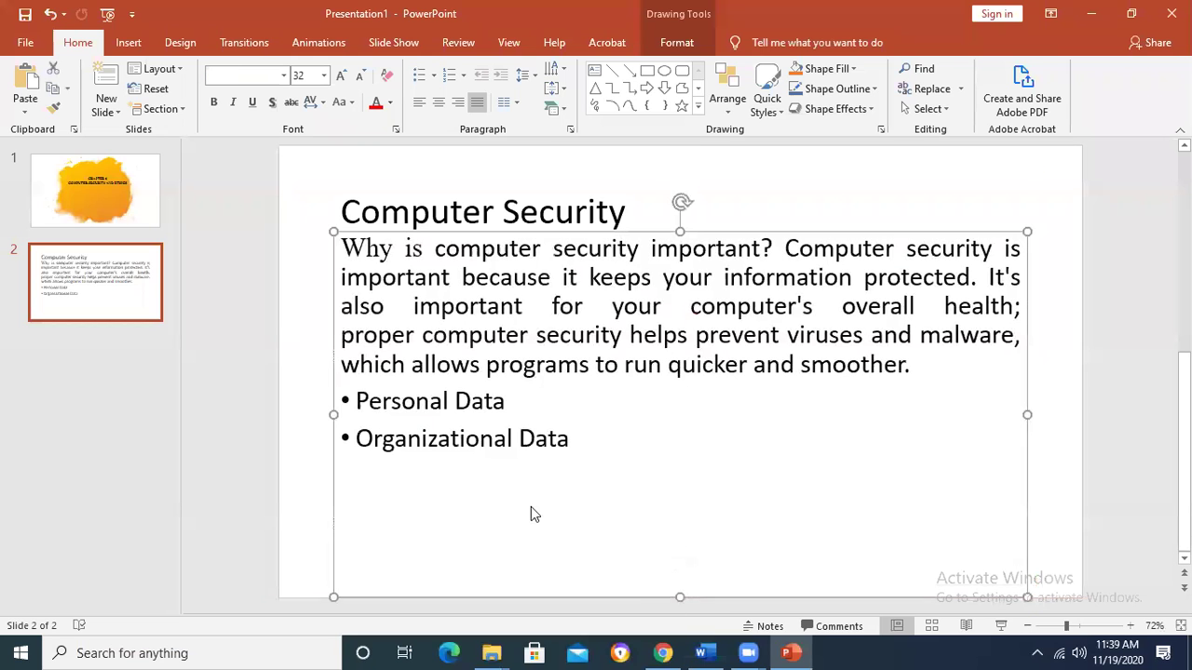
left_click(585, 438)
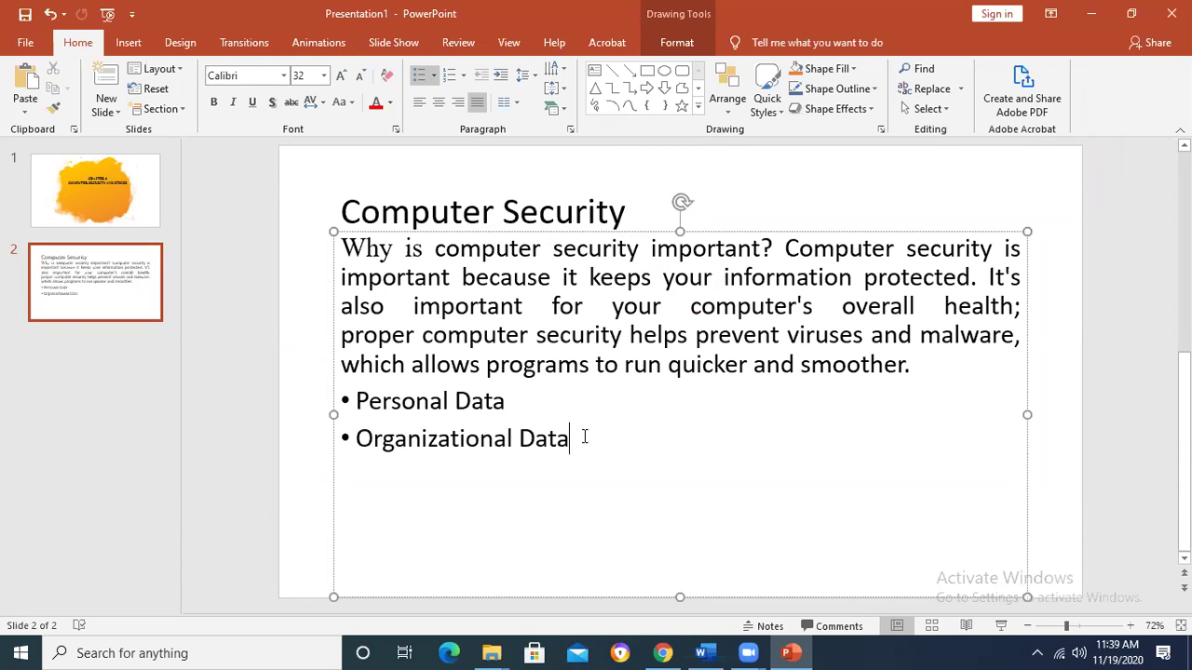
Step: Add 'Military Data' and 'Government Data' bullets below Organizational Data
key("Return")
type("Military")
key("Return")
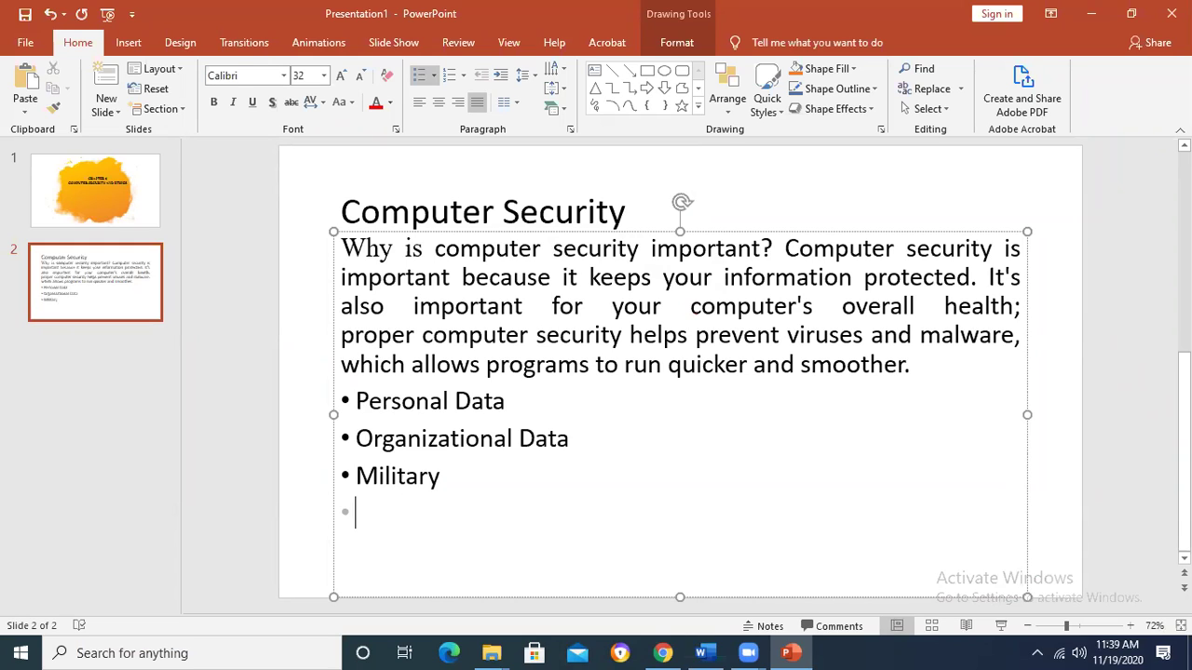
key("BackSpace")
key("BackSpace")
type("Data")
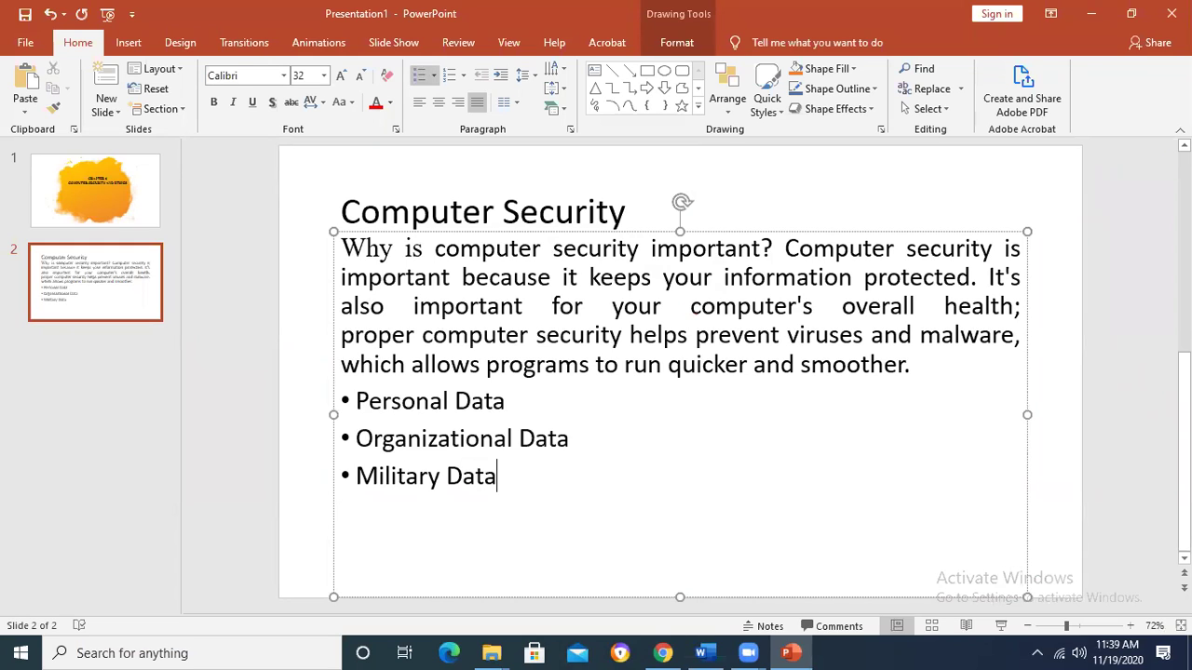
key("Return")
type("Gove")
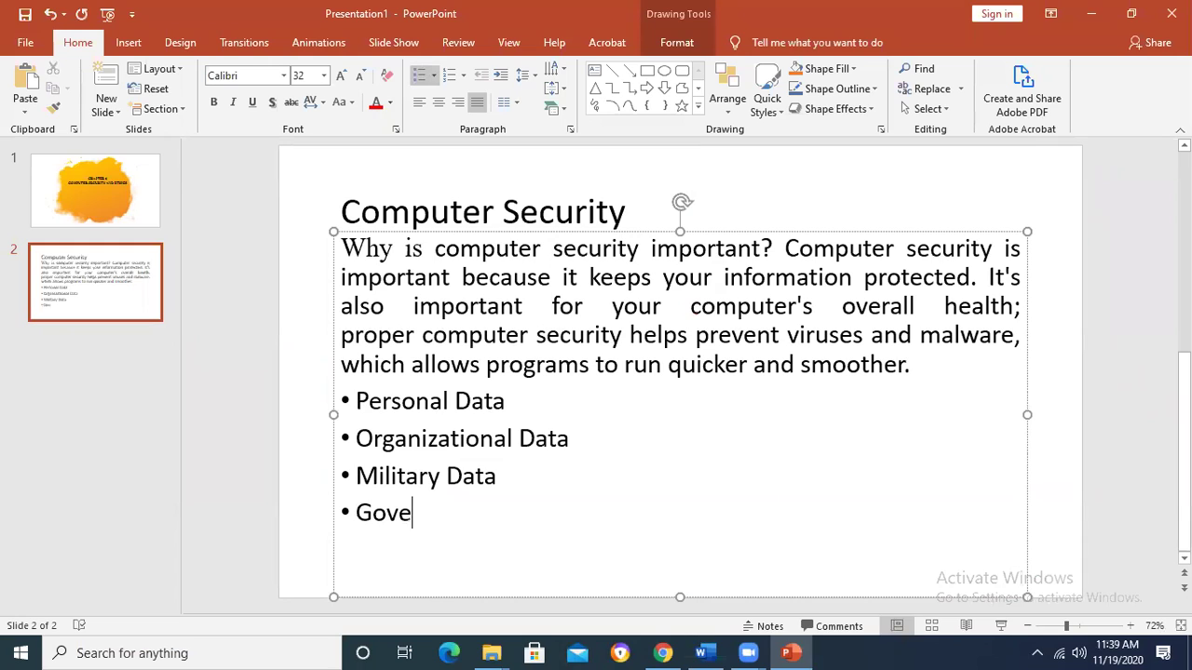
type("rnment")
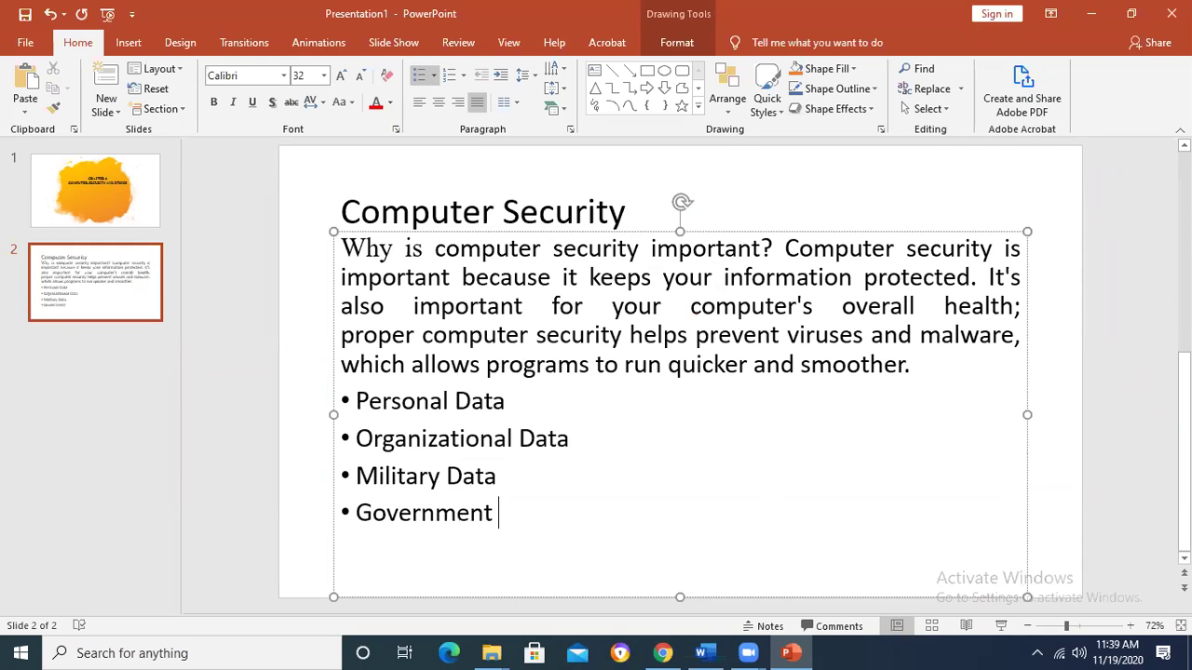
type(" dat")
key("BackSpace")
key("BackSpace")
key("BackSpace")
type("Data")
Step: Click through the bullet lines, ending with the caret after 'Government Data'
left_click(387, 382)
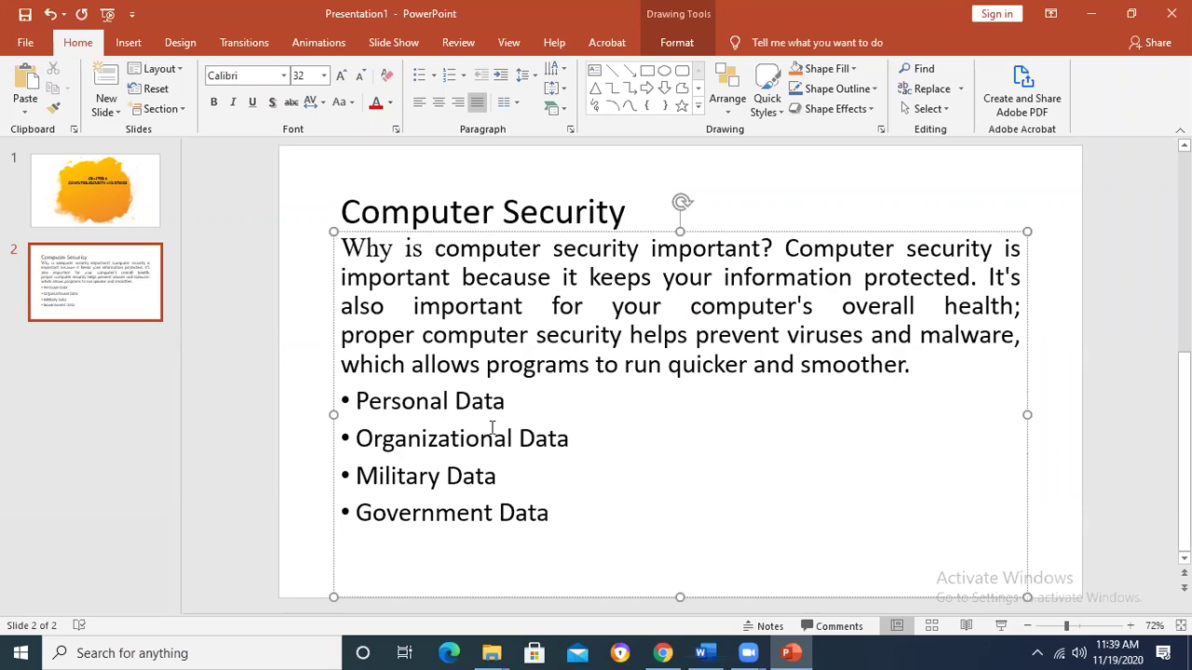
left_click(572, 412)
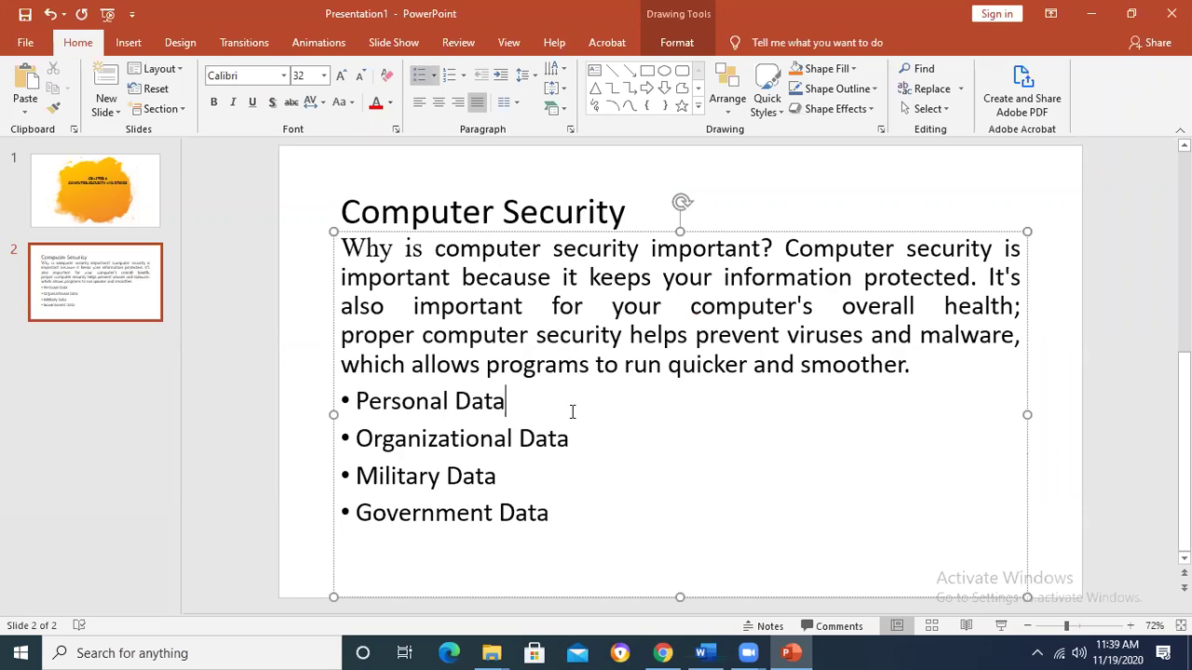
left_click(623, 432)
left_click(574, 406)
left_click(578, 446)
left_click(557, 484)
left_click(574, 515)
left_click(565, 476)
left_click(595, 441)
left_click(569, 515)
Step: Add 'Financial Data' as a new bullet below Government Data
key("Return")
type("Final")
key("BackSpace")
type("n")
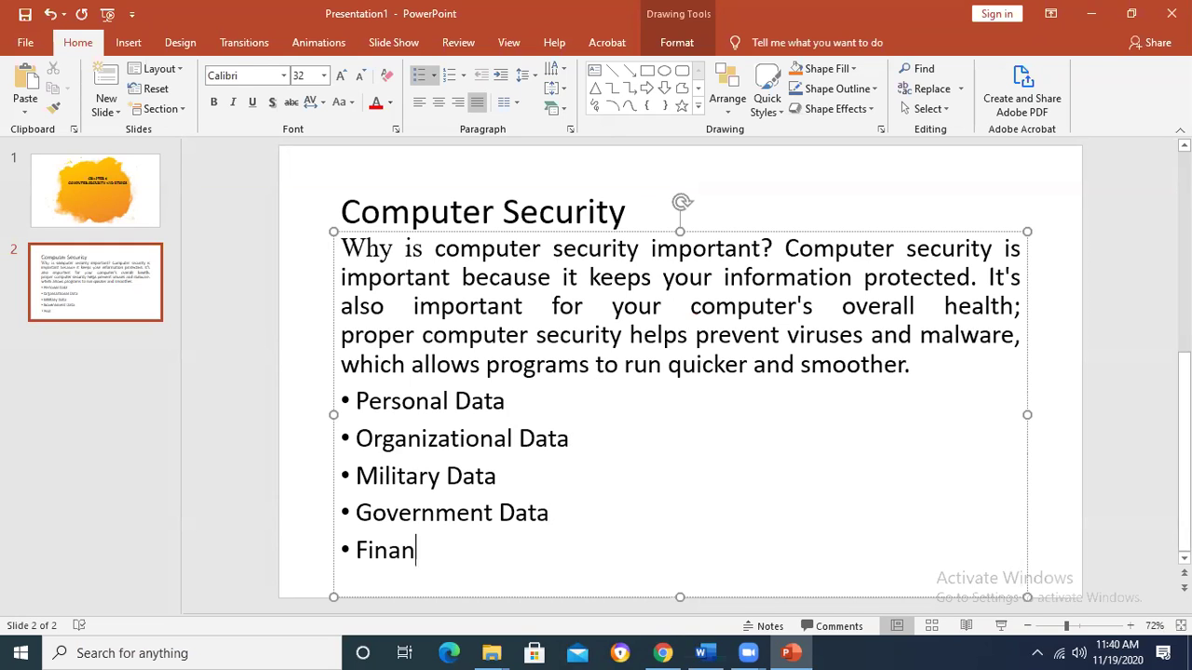
type("cial Data")
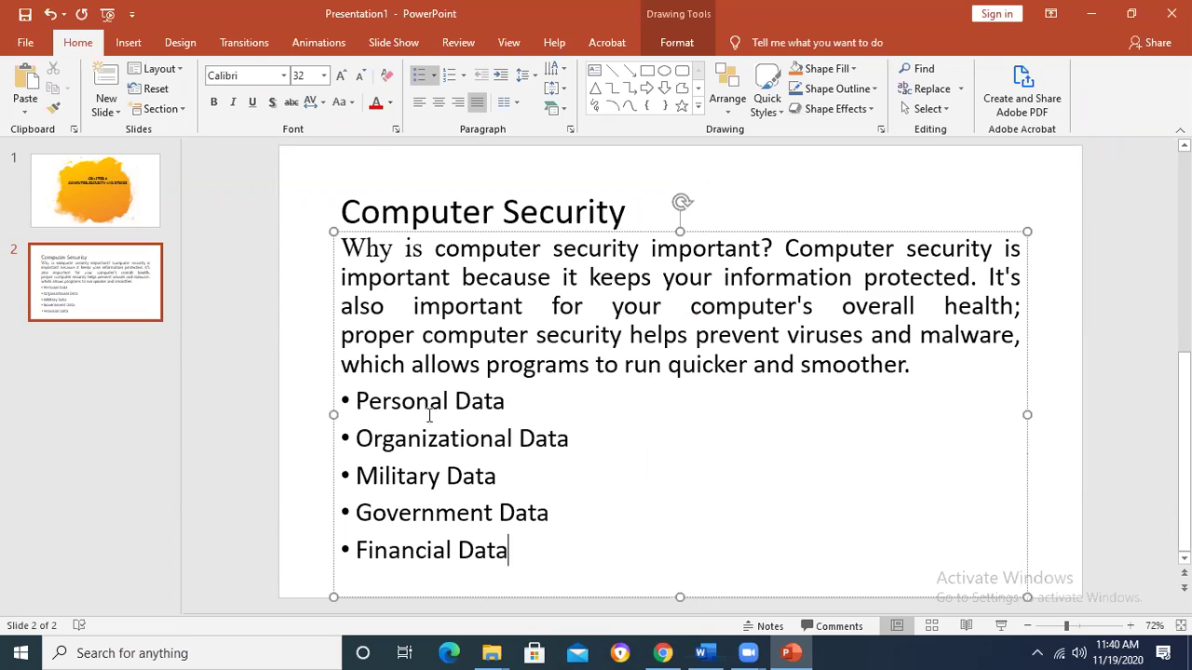
left_click(356, 401)
left_click(529, 549, "shift")
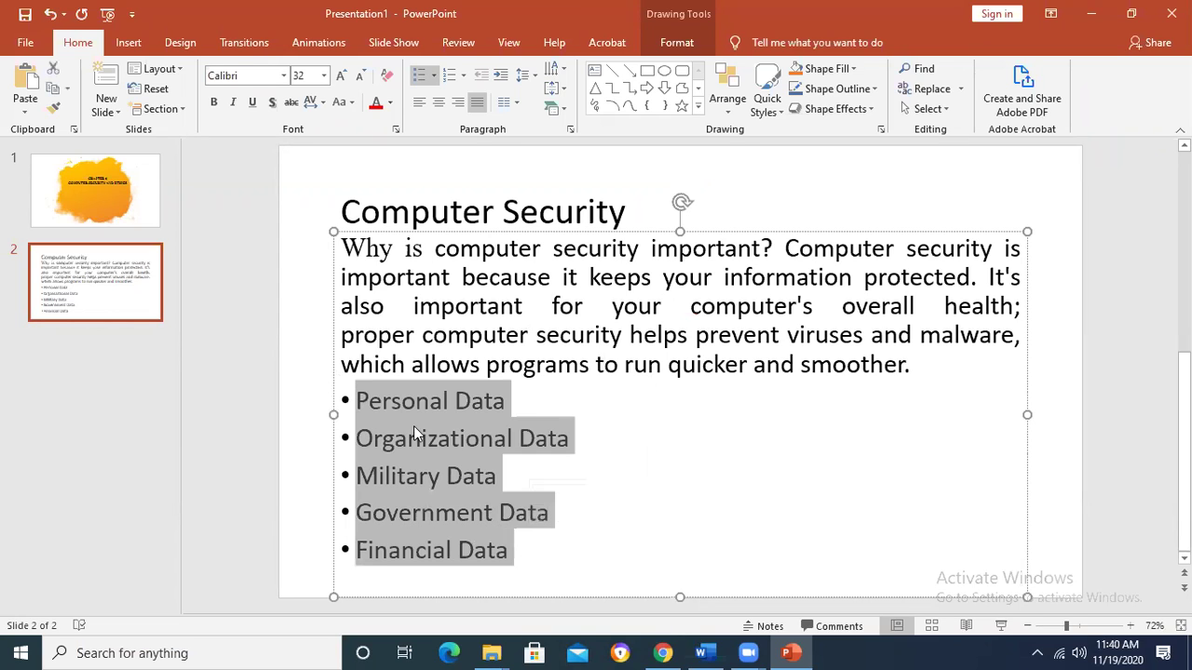
left_click(547, 408)
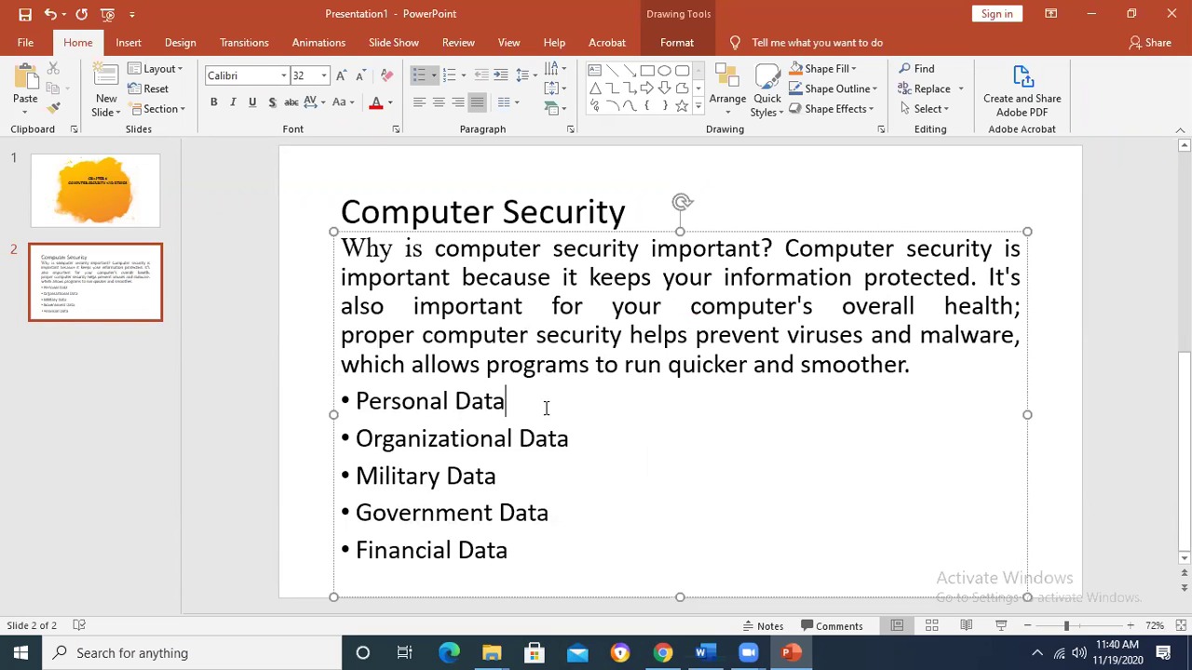
left_click(611, 433)
triple_click(478, 437)
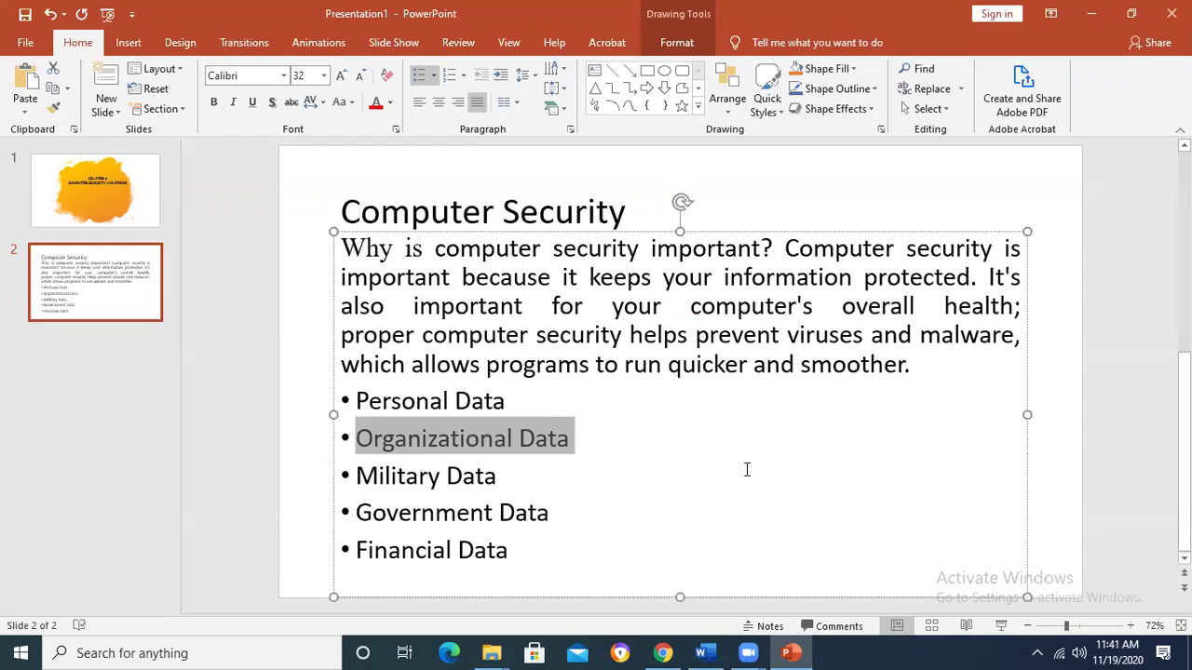
left_click(588, 439)
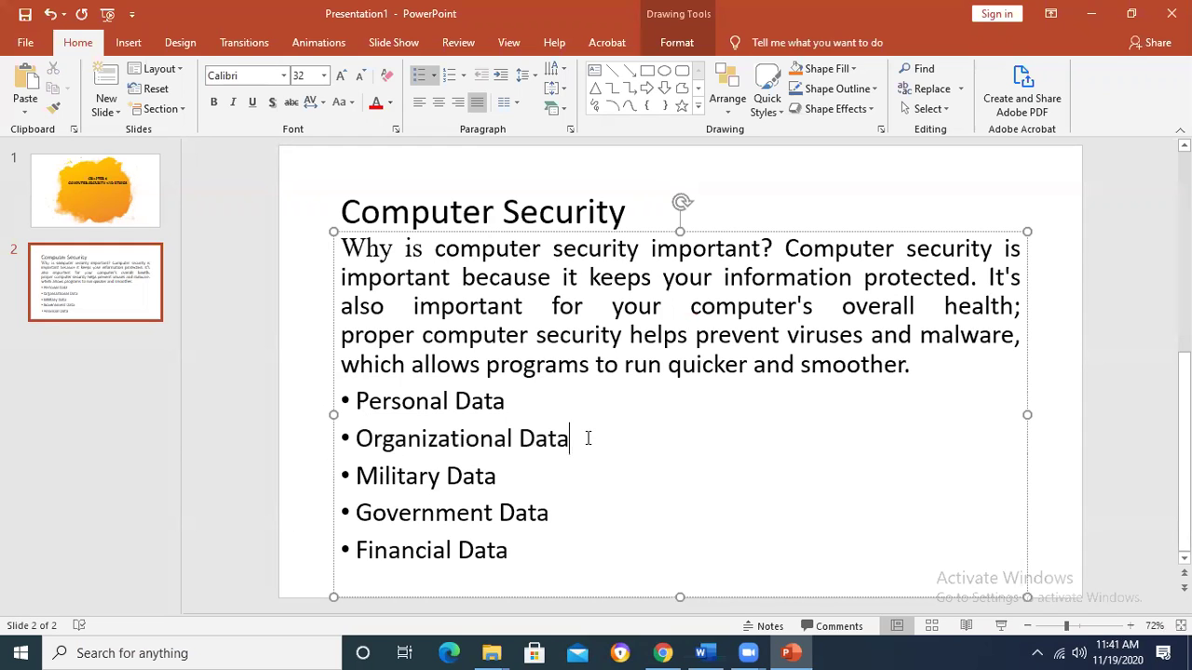